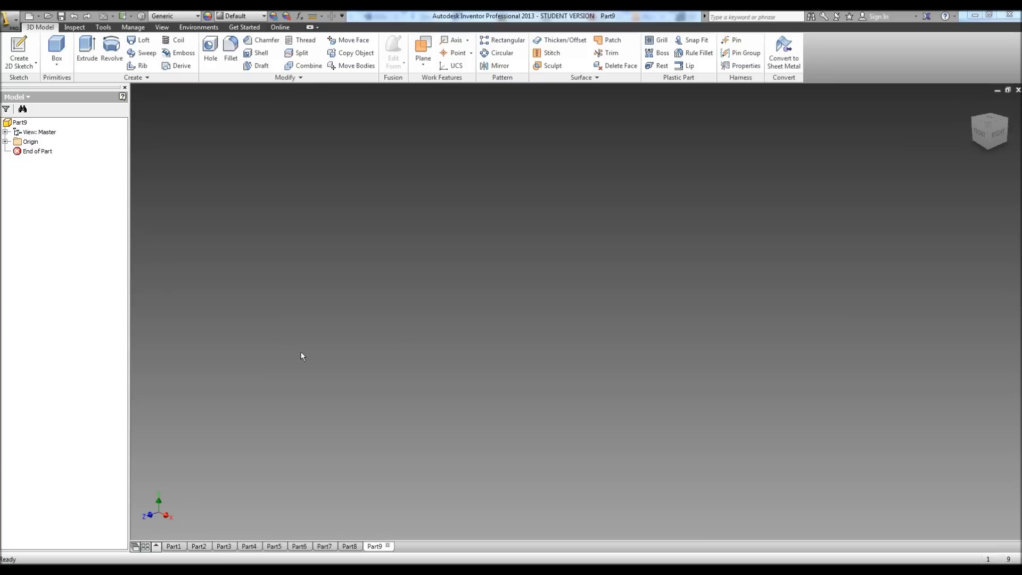
Step: Begin Sketch1 on the horizontal XZ origin plane of Part9
left_click(30, 47)
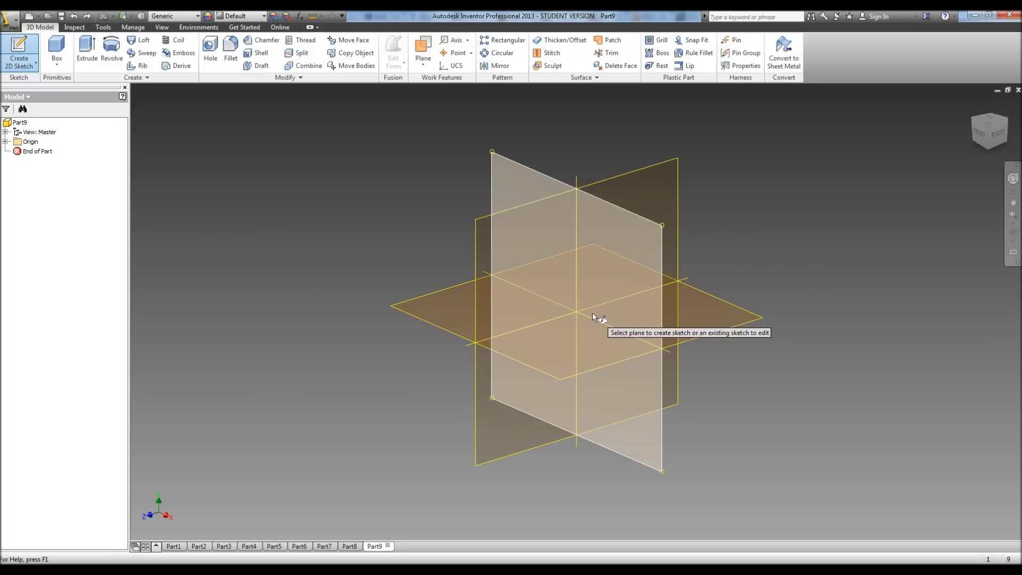
left_click(566, 360)
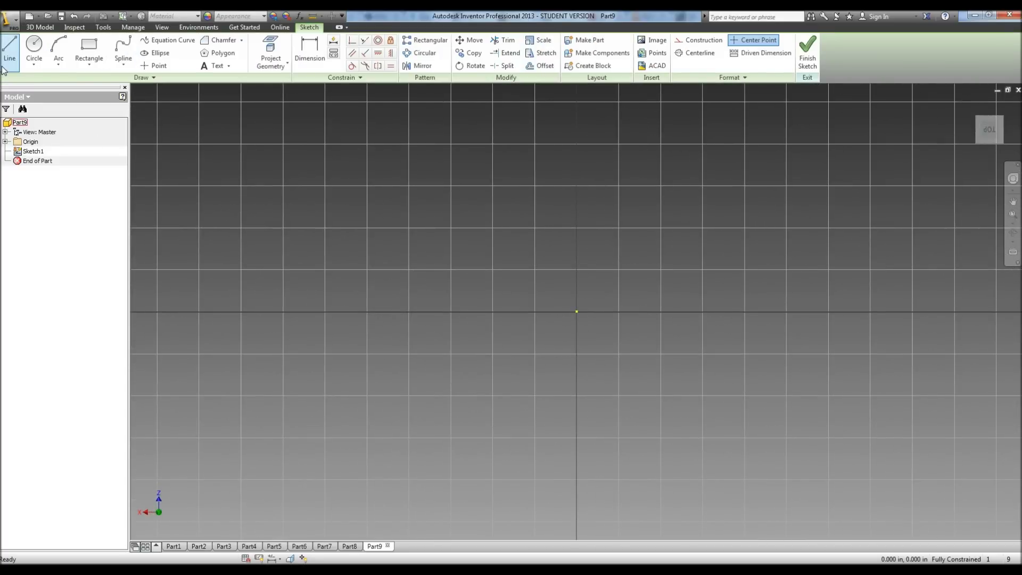
Step: Draw a 1.8 in horizontal base line starting at the sketch origin
left_click(3, 68)
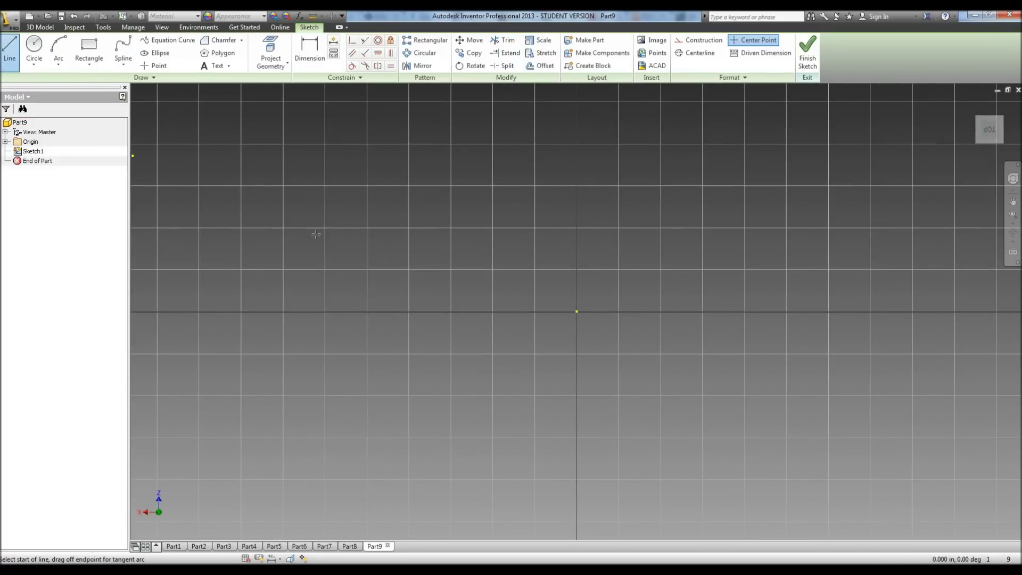
left_click(577, 312)
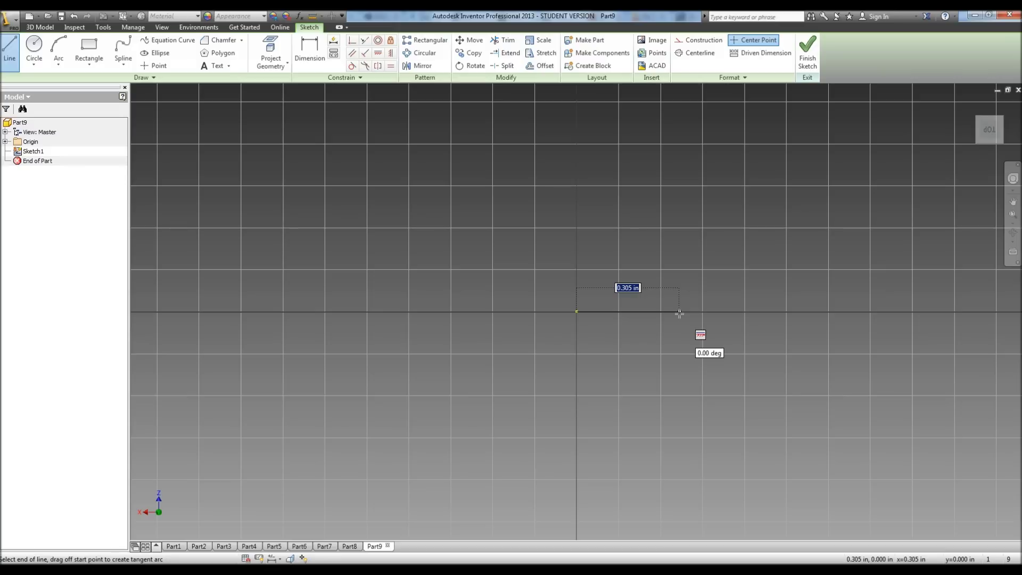
type("1.8")
key("Return")
Step: Add 0.25 in vertical legs at the right end and at the origin
scroll(679, 313, "down", 5)
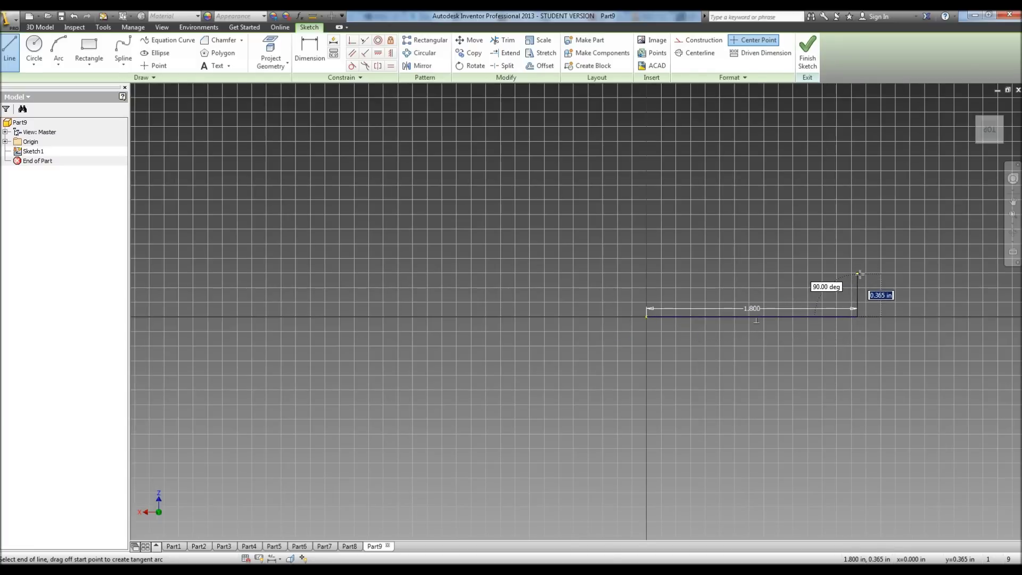
left_click(858, 287)
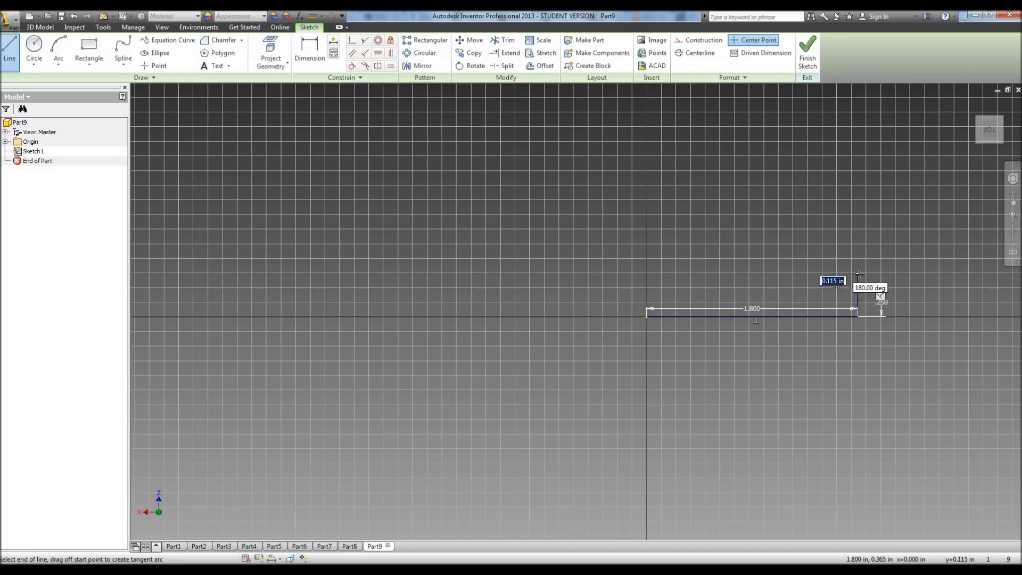
scroll(858, 286, "up", 5)
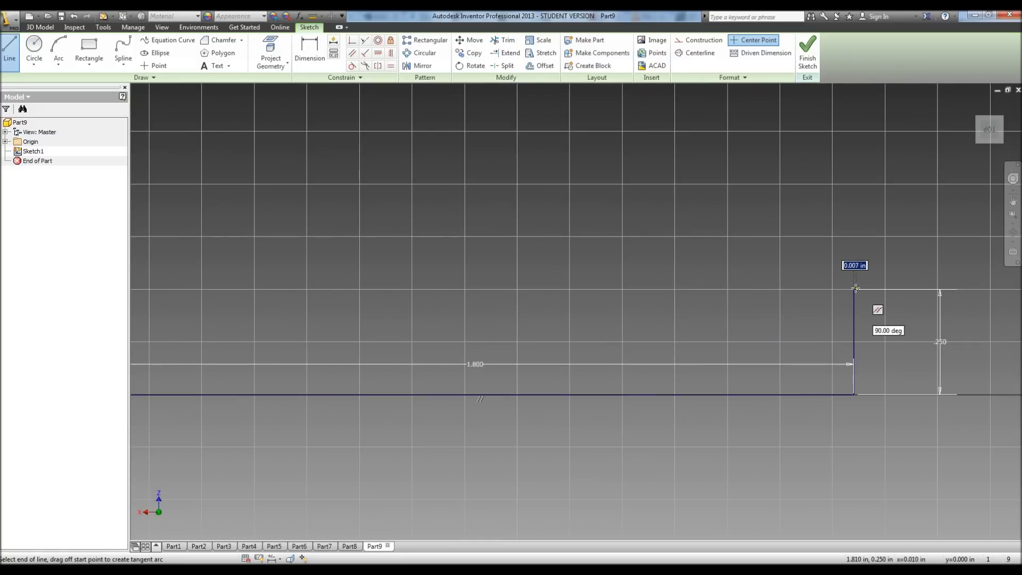
left_click(853, 290)
scroll(278, 385, "down", 4)
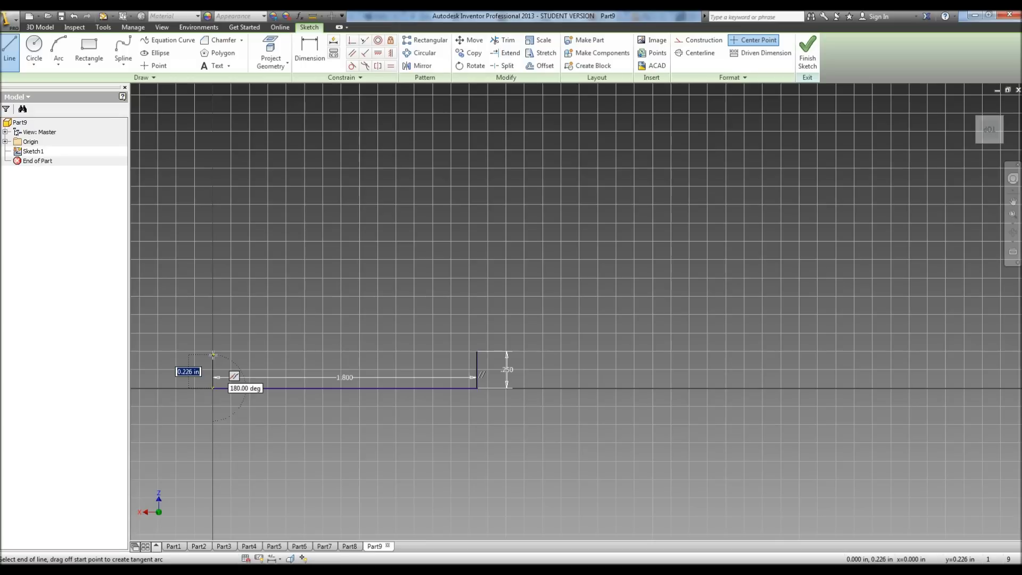
type(".25")
key("Return")
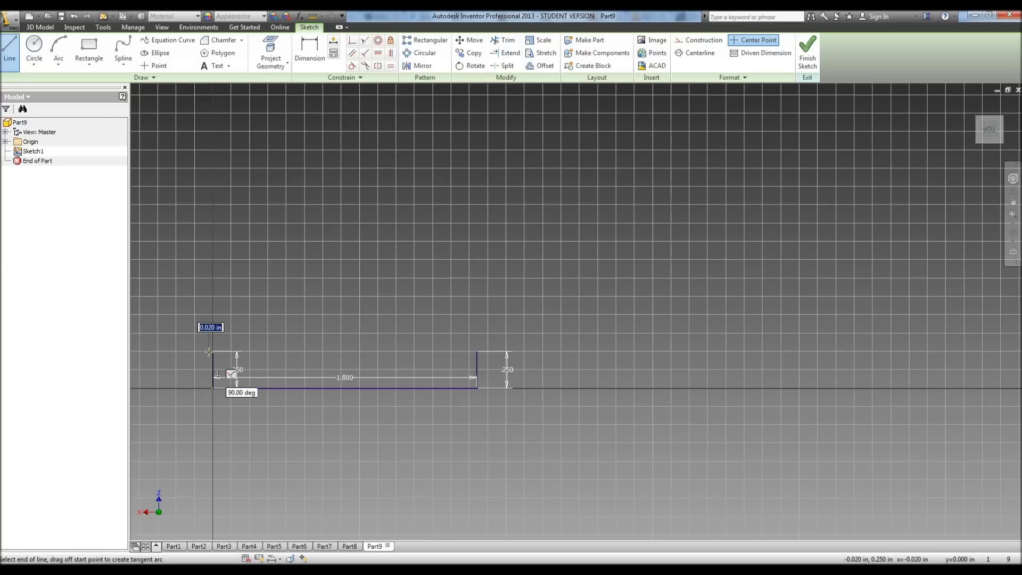
key("Escape")
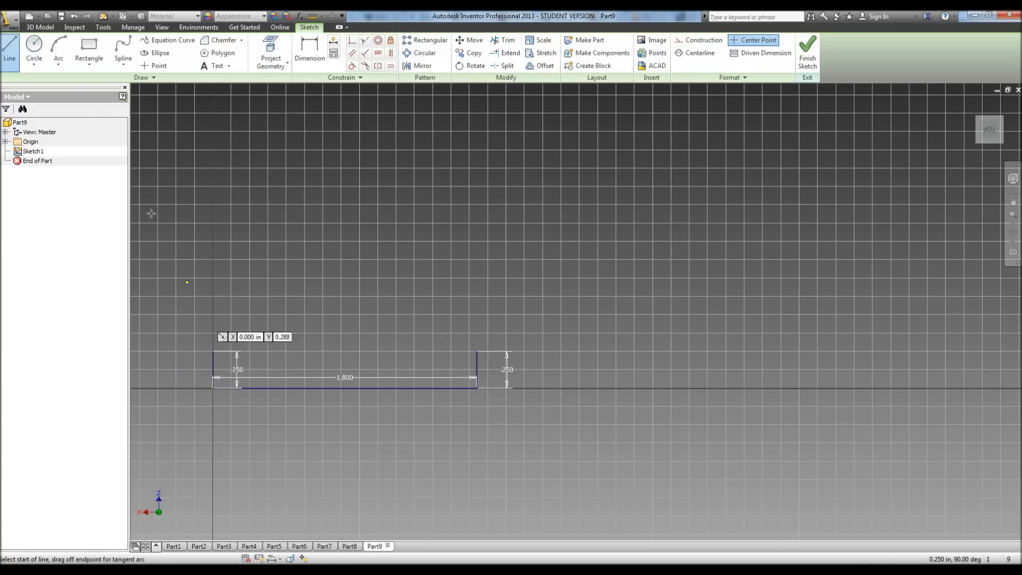
left_click(153, 66)
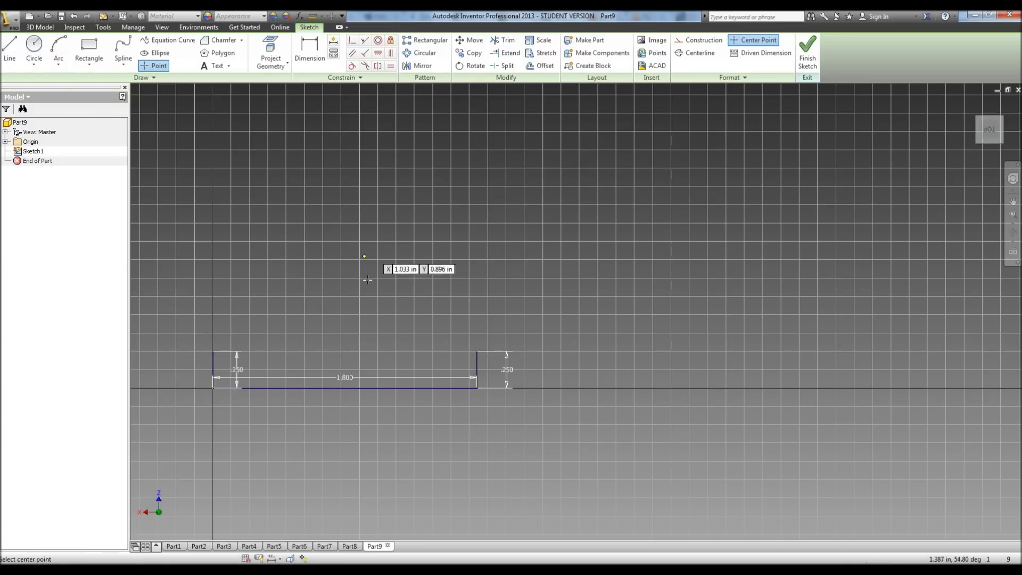
Step: Place a sketch point above the base and dimension it 1.000 in from the base line
left_click(344, 301)
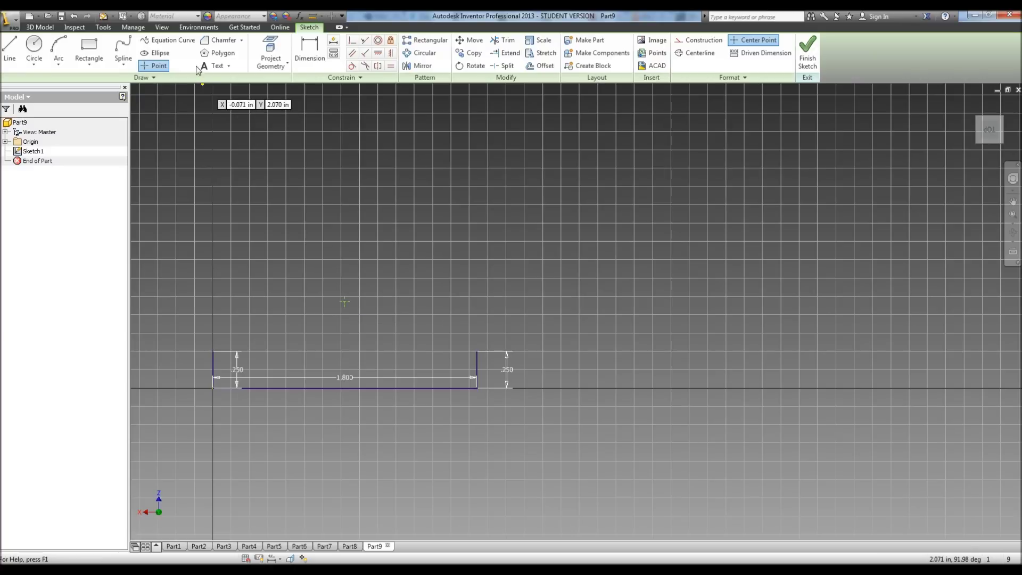
left_click(309, 52)
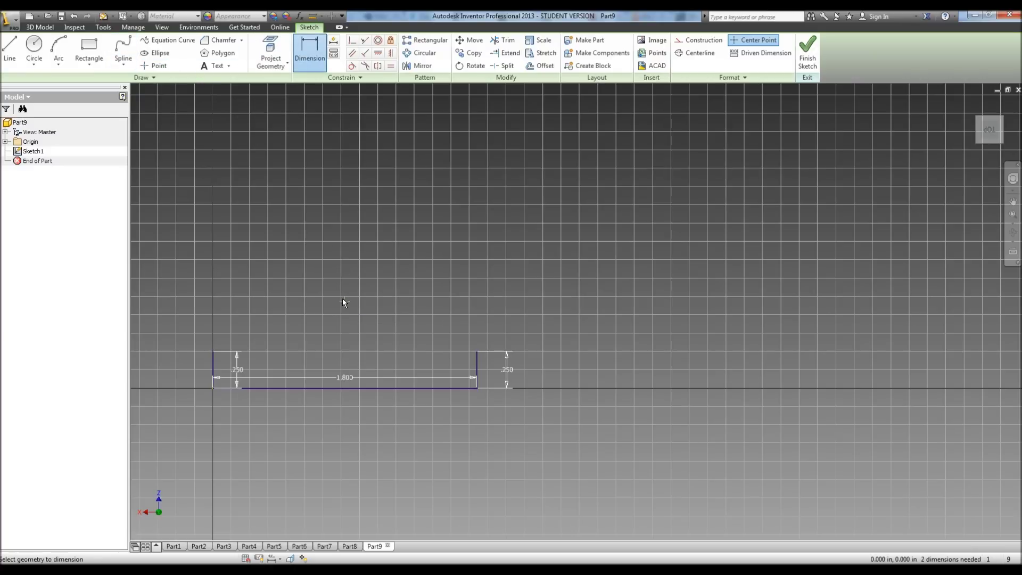
left_click(369, 387)
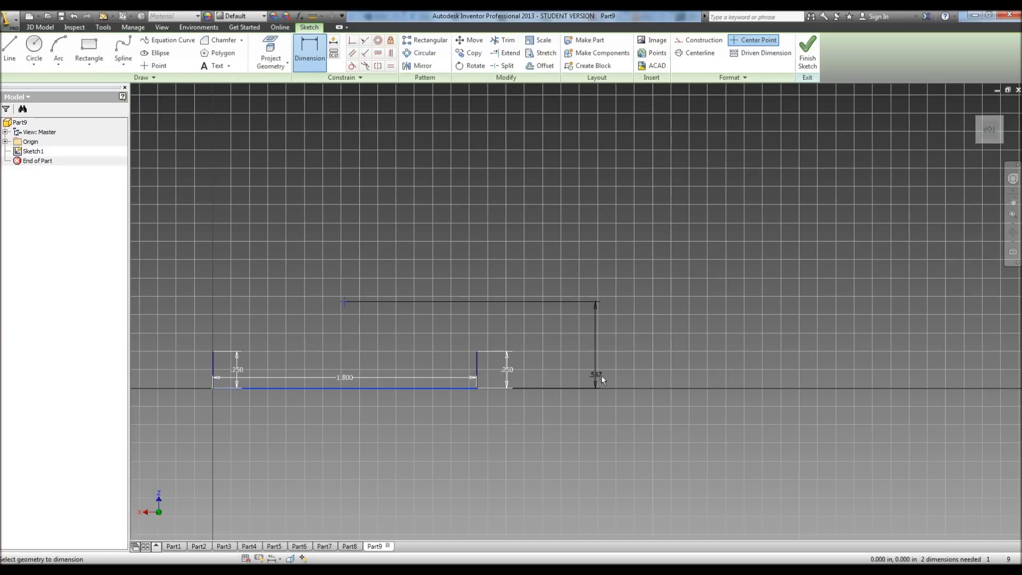
left_click(612, 356)
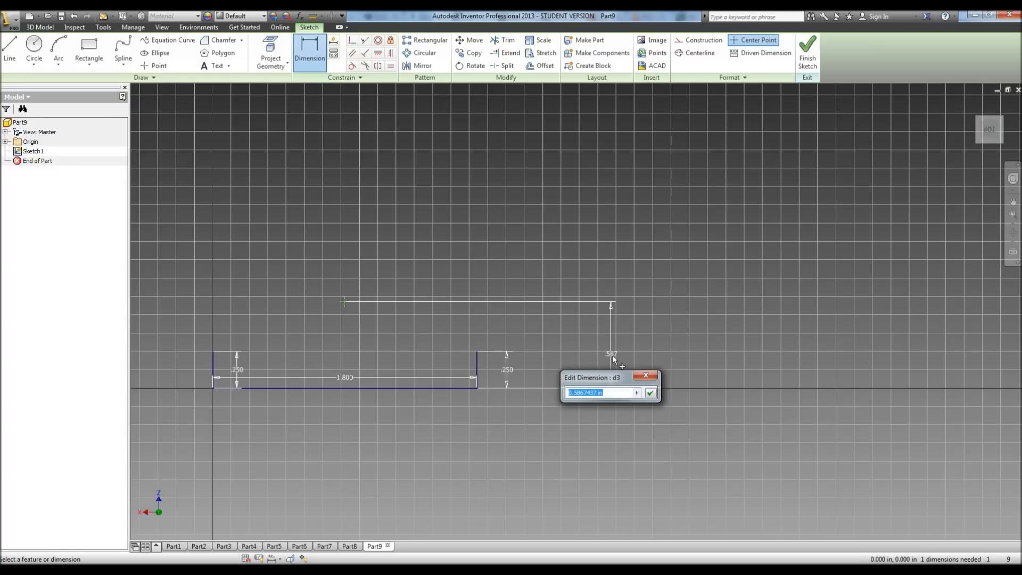
type("1")
key("Return")
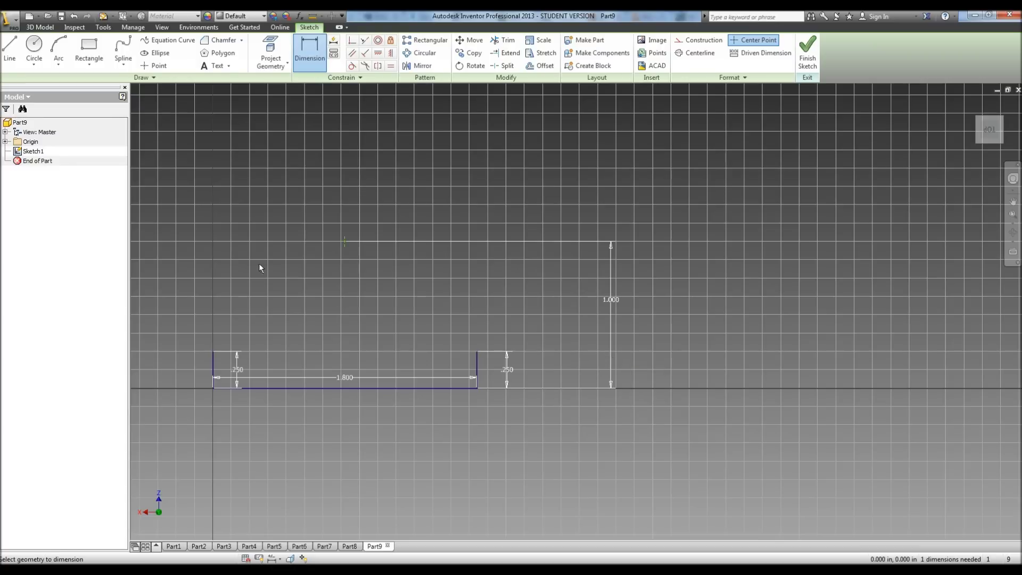
Step: Join both leg tops to the 1.000 in point with slanted lines, then finish Sketch1
left_click(10, 49)
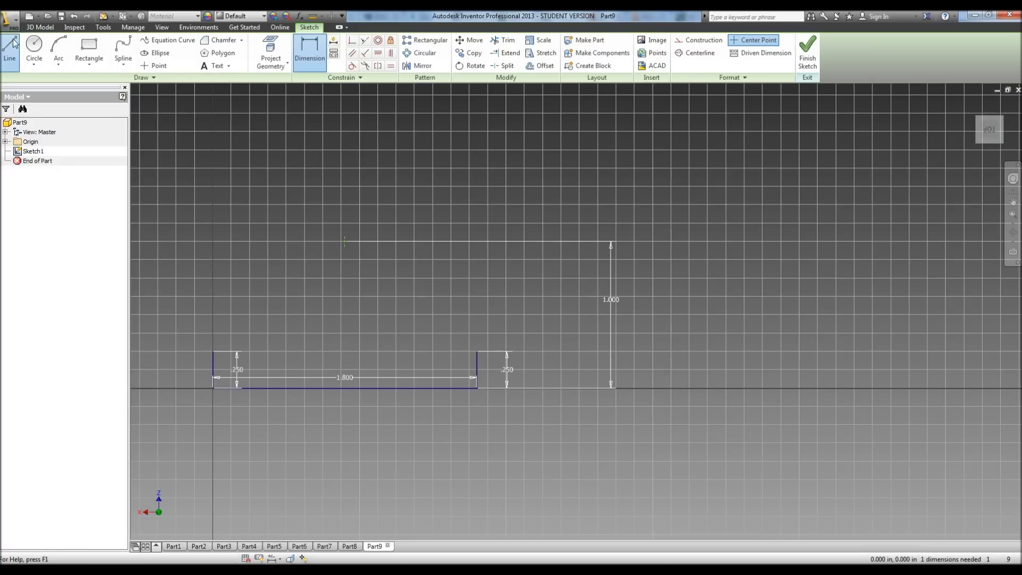
left_click(214, 350)
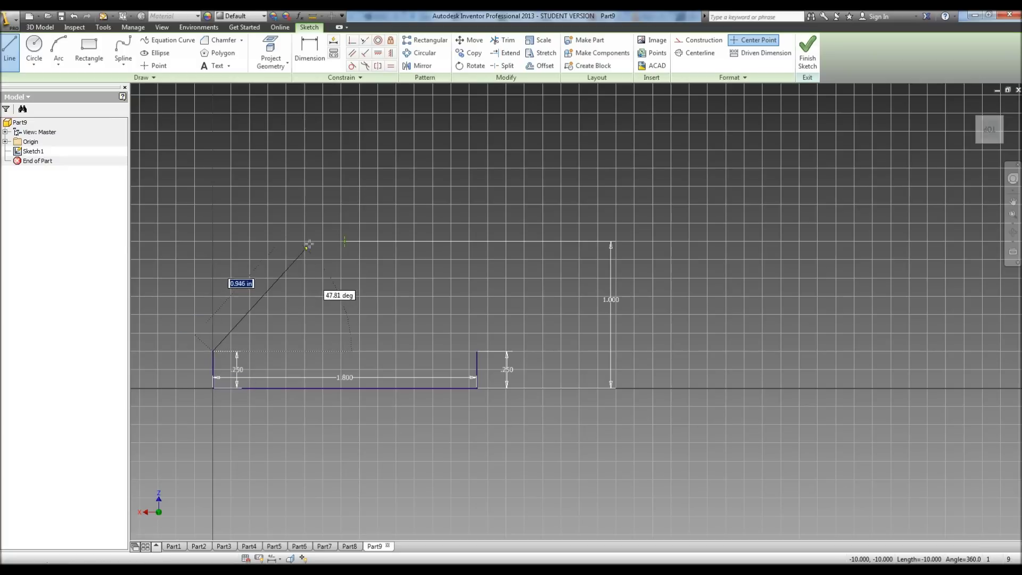
left_click(345, 242)
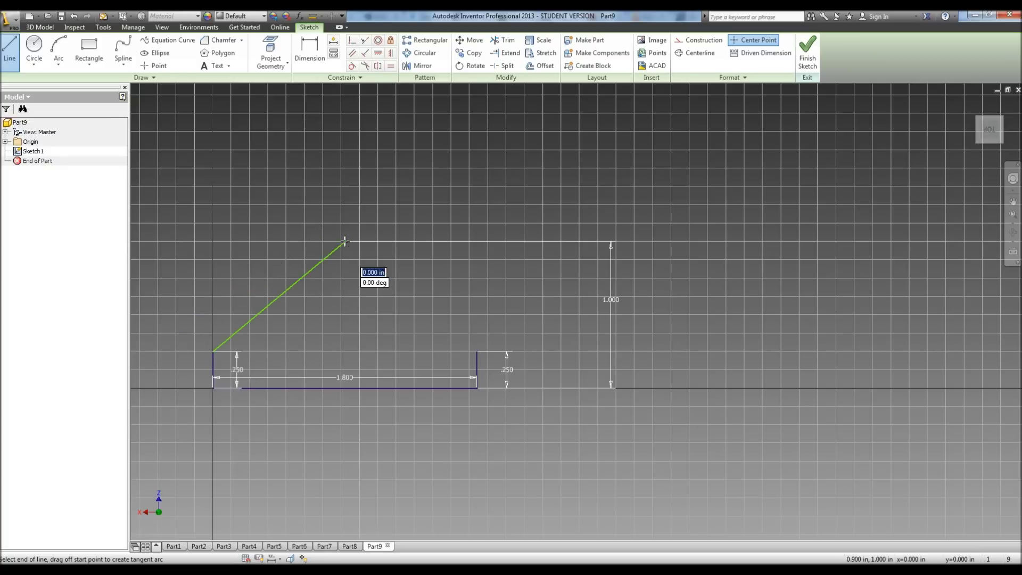
left_click(345, 243)
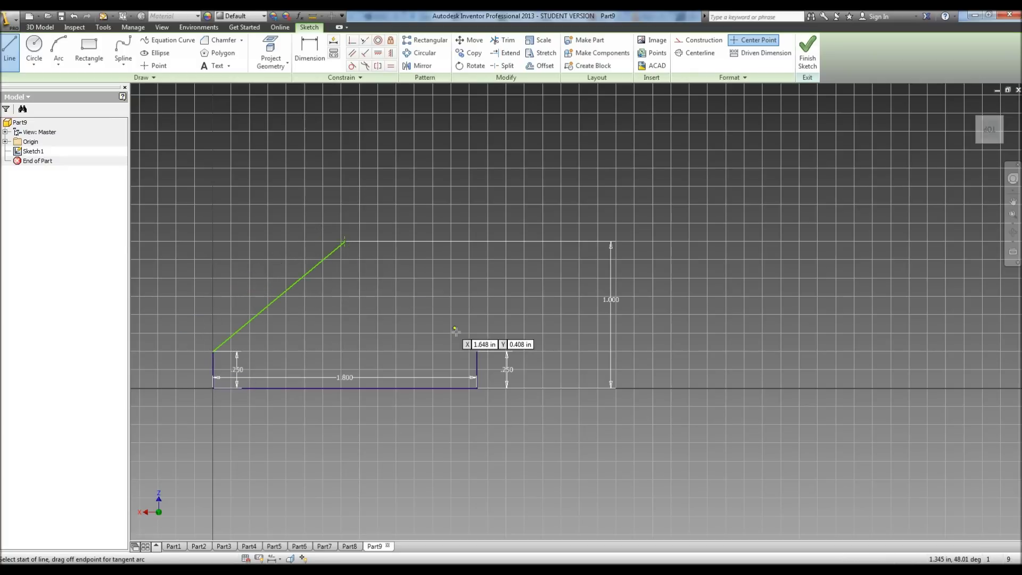
left_click(477, 350)
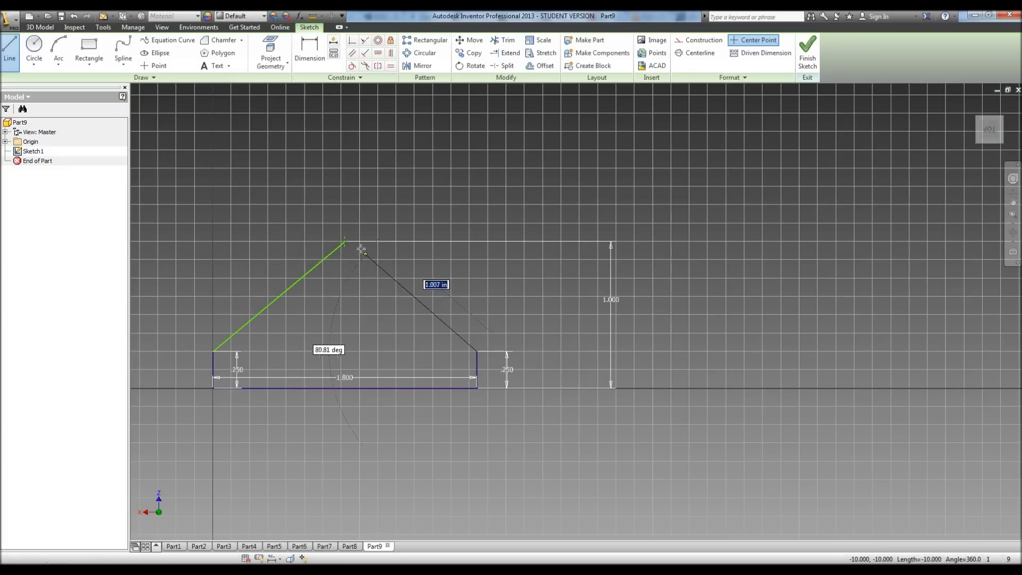
left_click(345, 242)
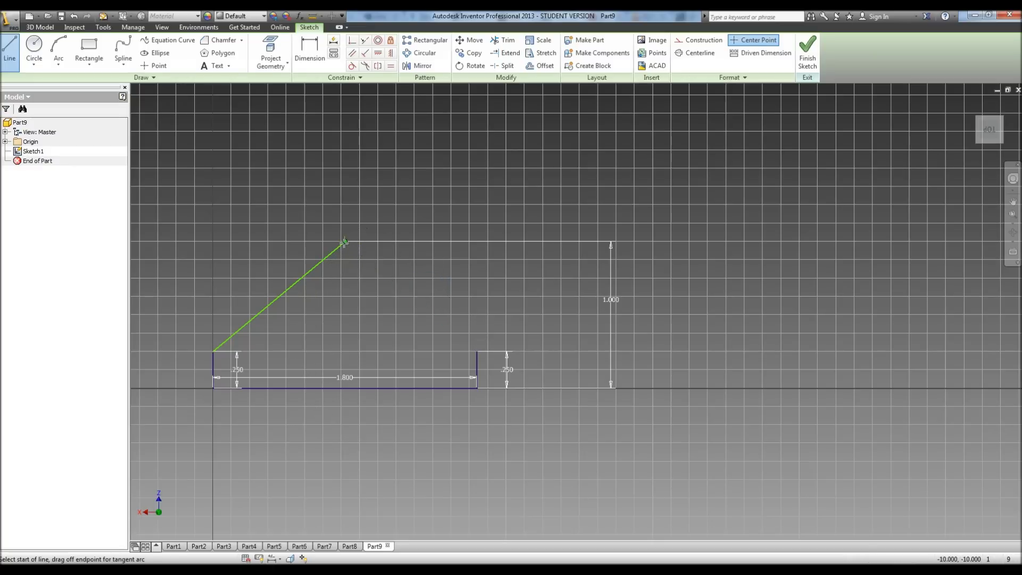
left_click(807, 53)
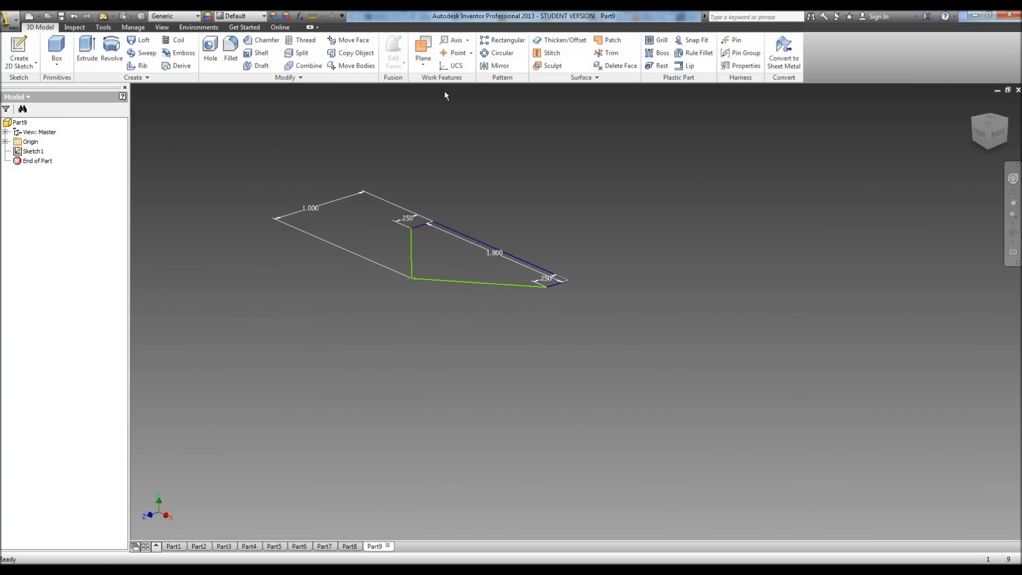
Step: Create Work Plane1 offset 0.75 in above the XZ origin plane
left_click(424, 51)
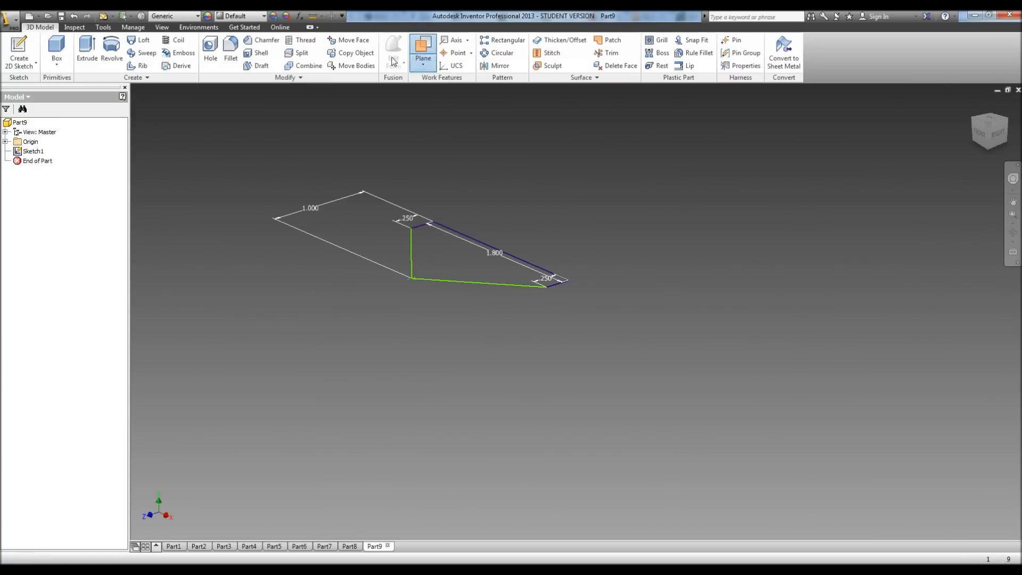
left_click(5, 142)
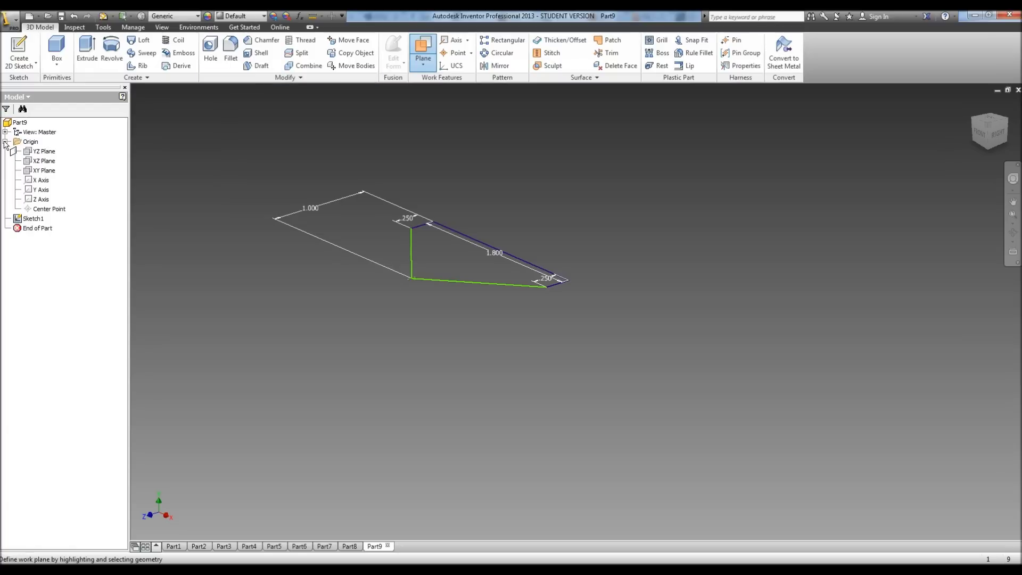
left_click(36, 161)
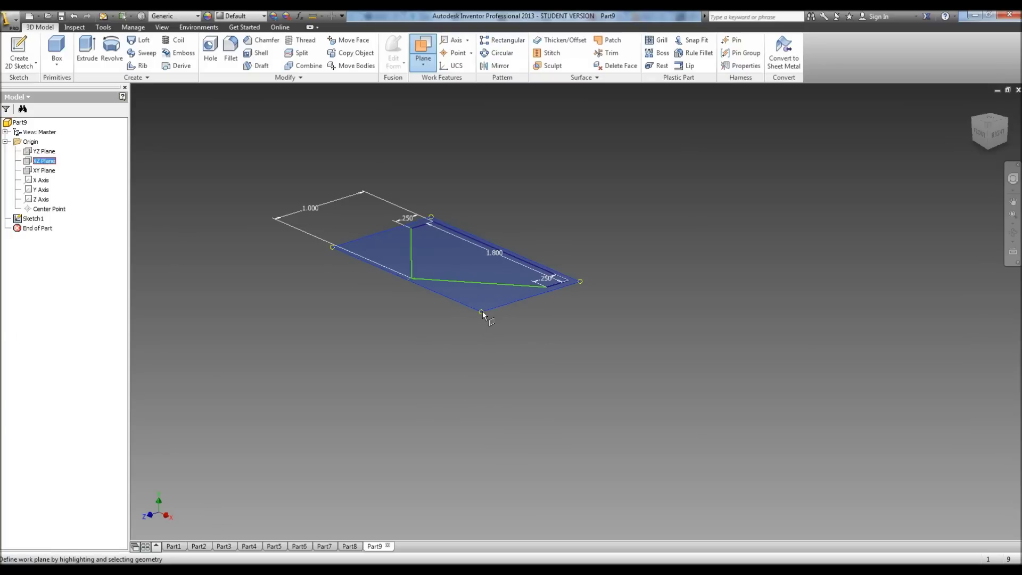
left_click_drag(483, 313, 485, 276)
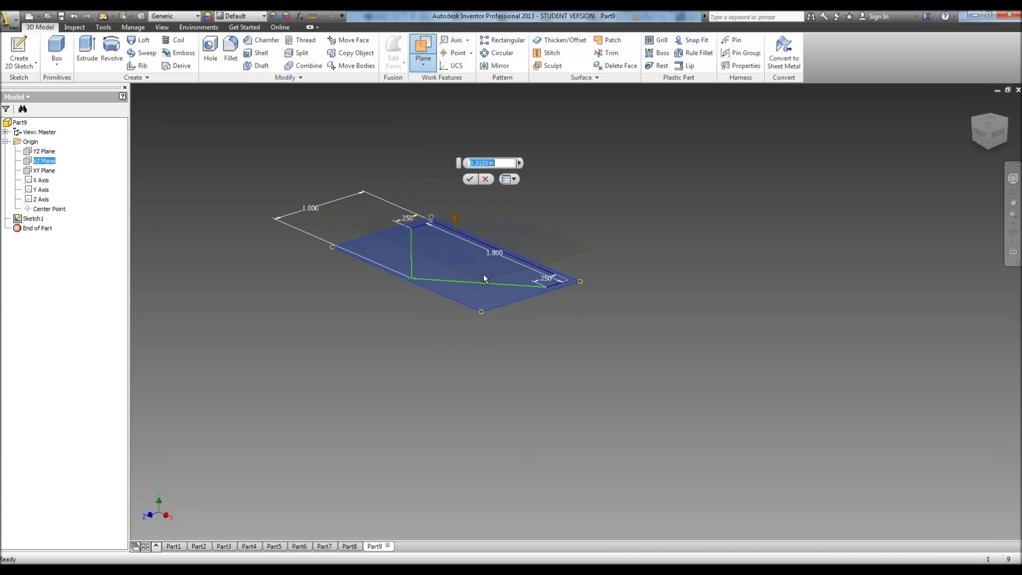
type(".75")
key("Return")
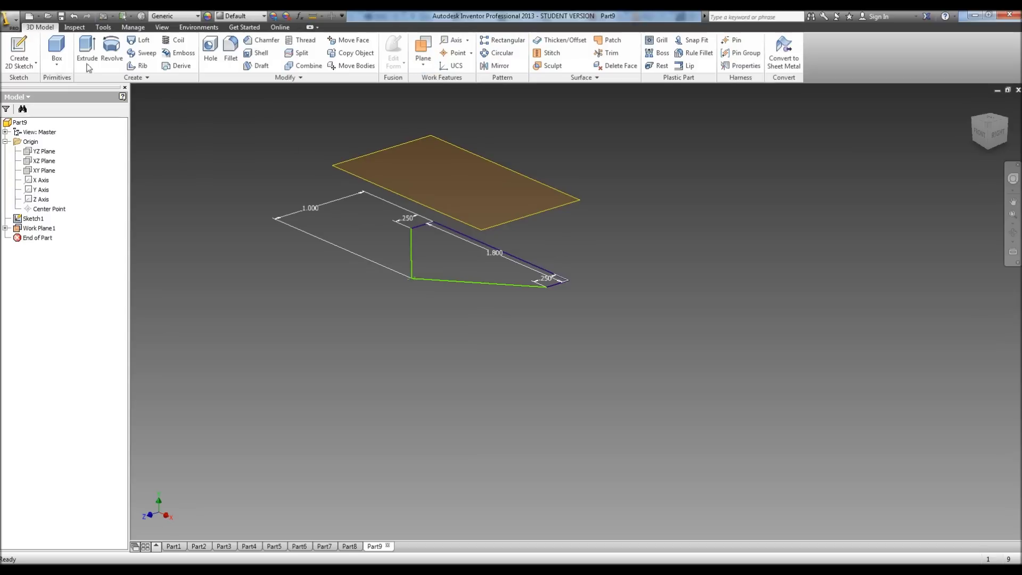
left_click(20, 51)
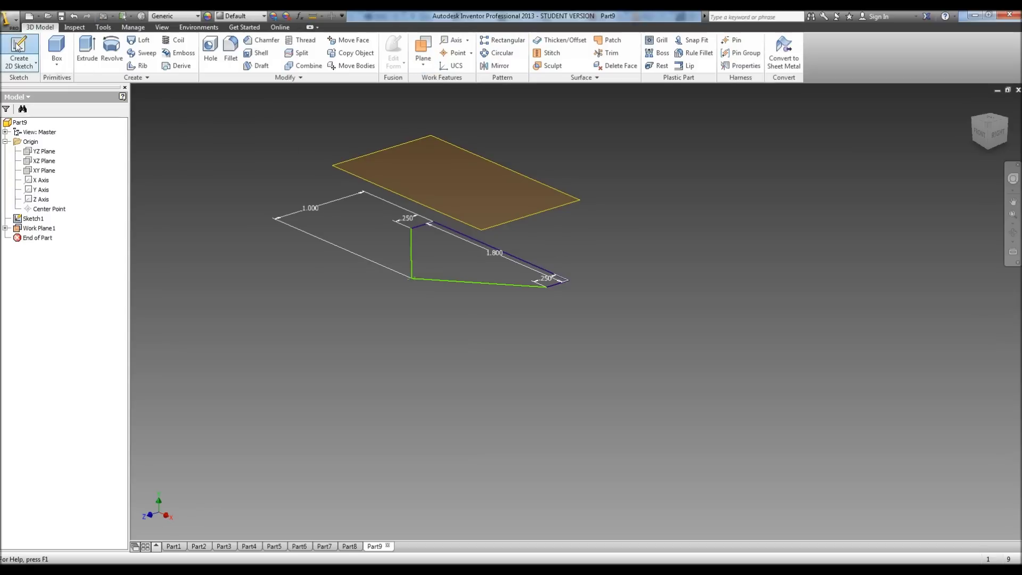
Step: Start Sketch2 on Work Plane1 with a 1.2 in base line beginning at X 0.3
left_click(484, 228)
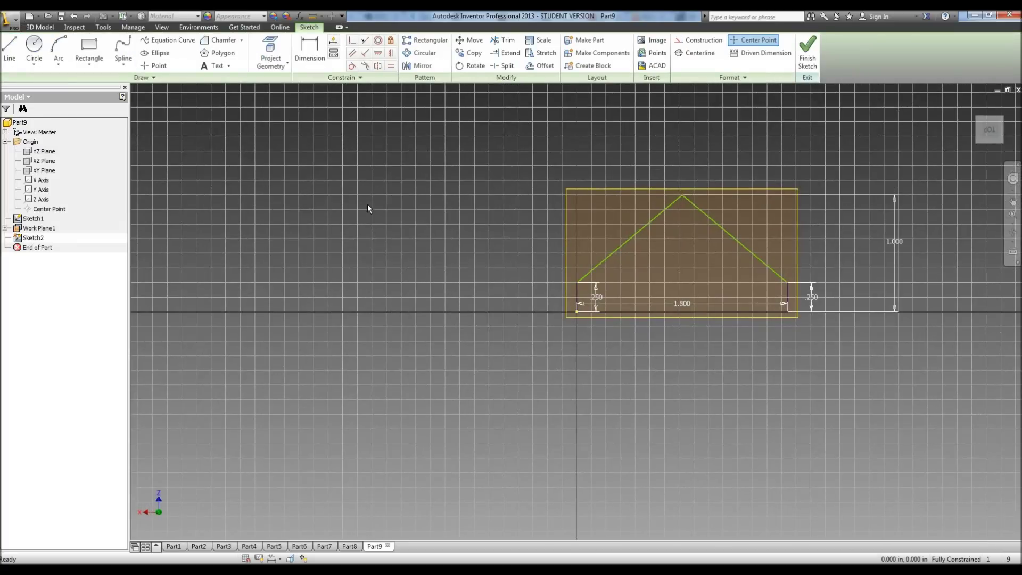
left_click(10, 51)
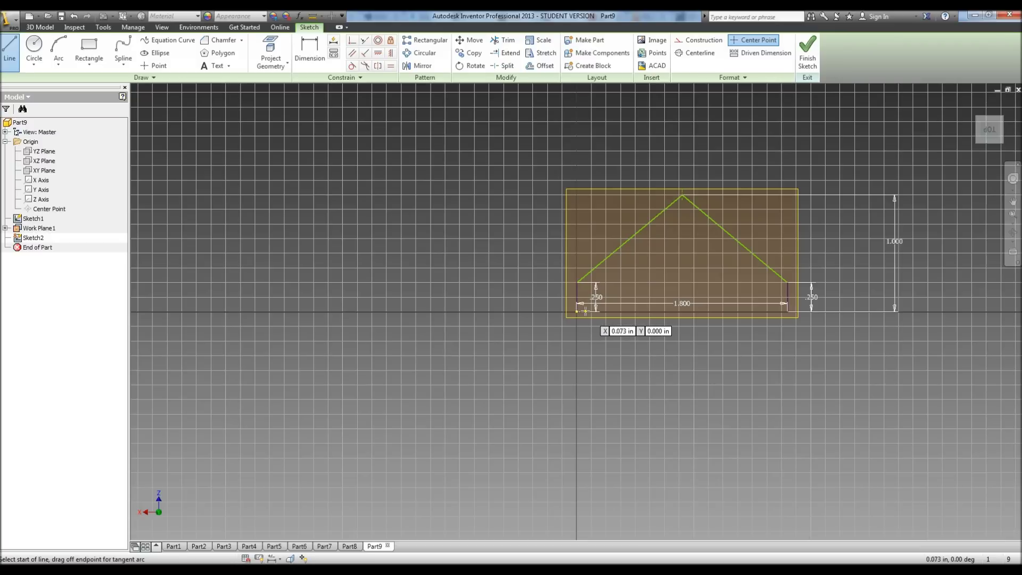
key("Tab")
type(".3")
key("Return")
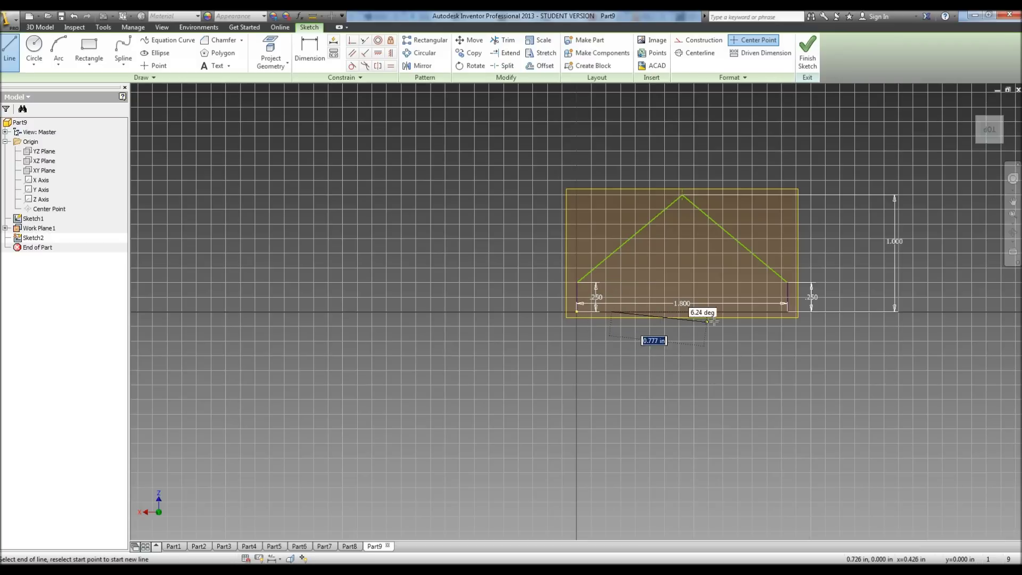
type("1.2")
key("Return")
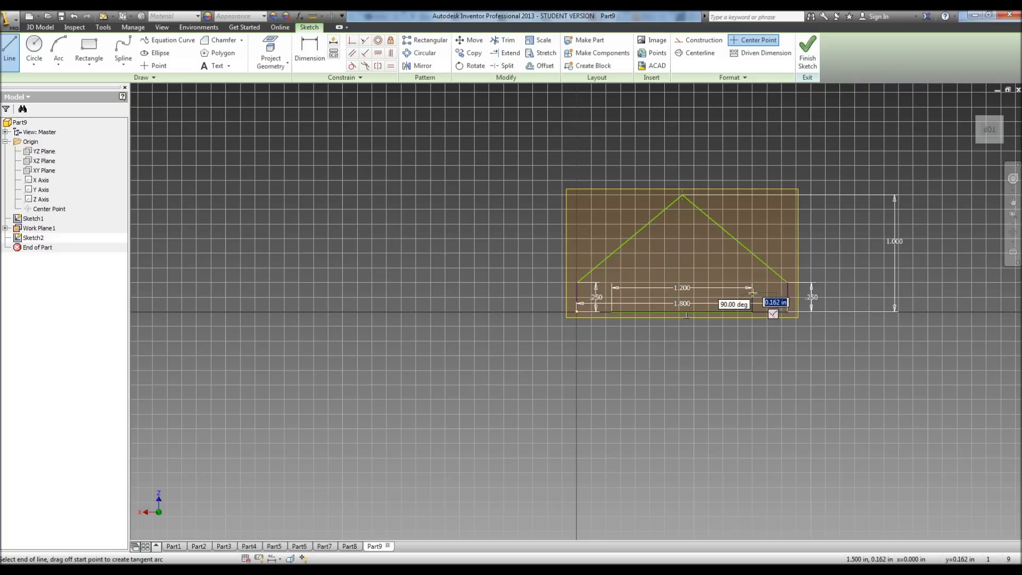
Step: Add 0.25 in uprights at the right and left ends of the base line
type(".25")
key("Return")
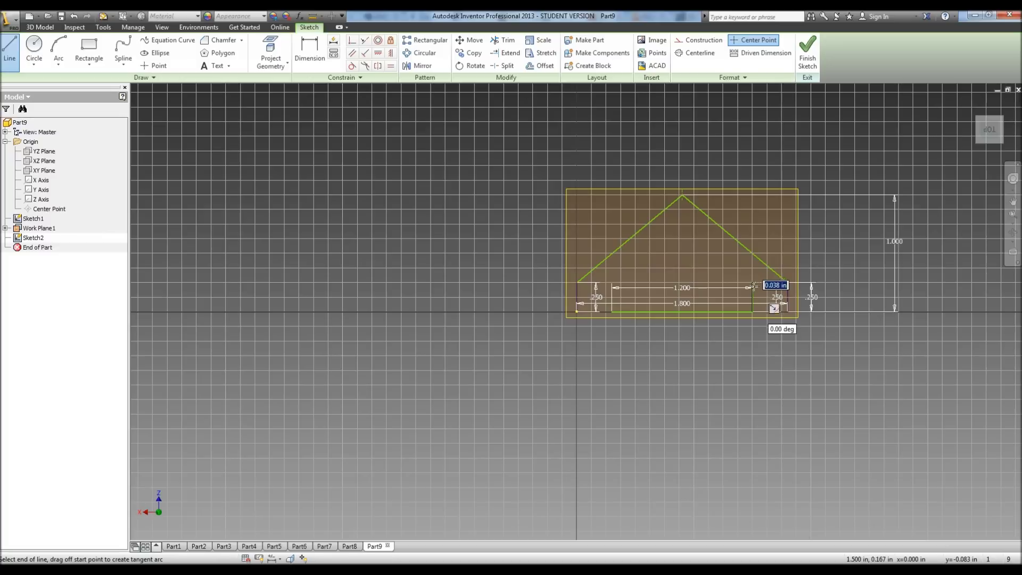
key("Escape")
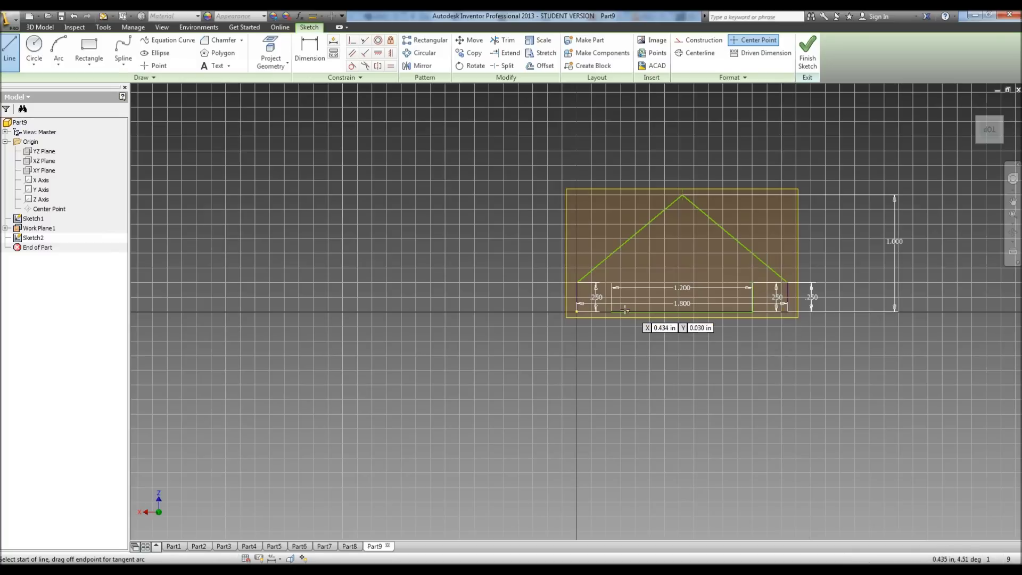
left_click(613, 311)
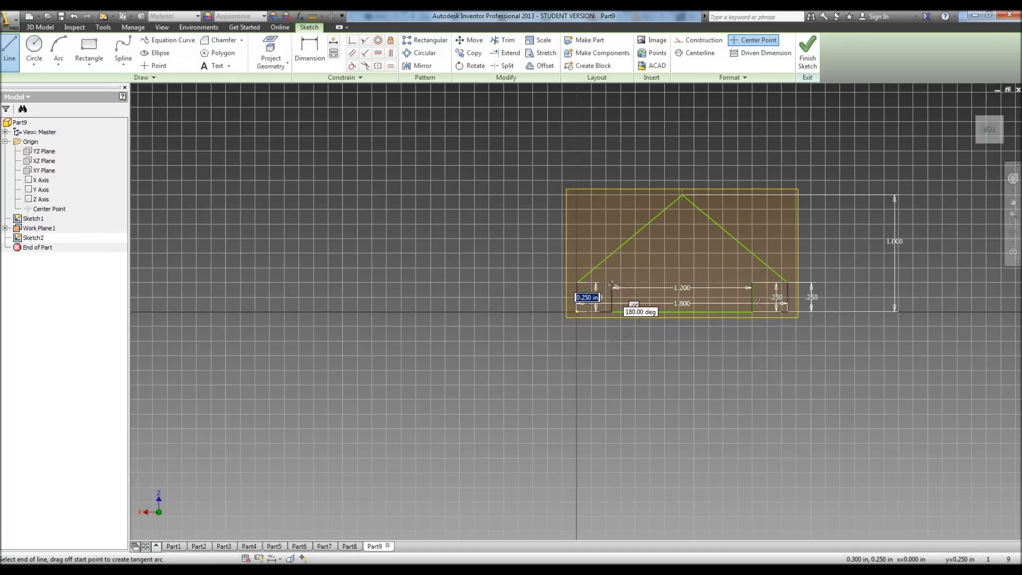
type(".25")
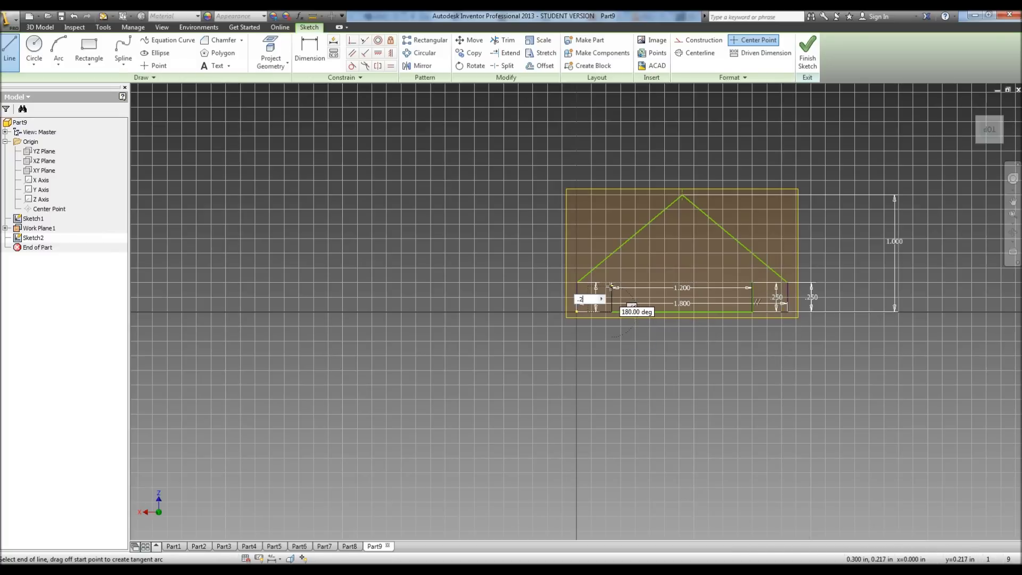
key("Return")
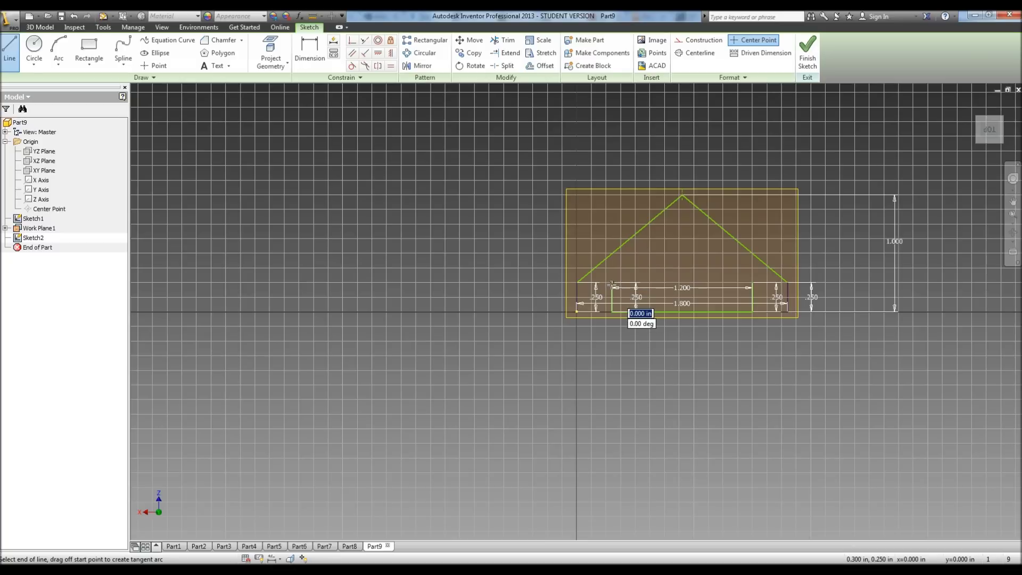
key("Escape")
Step: Place a point below the outer apex and dimension it 0.750 in above the base line
left_click(161, 68)
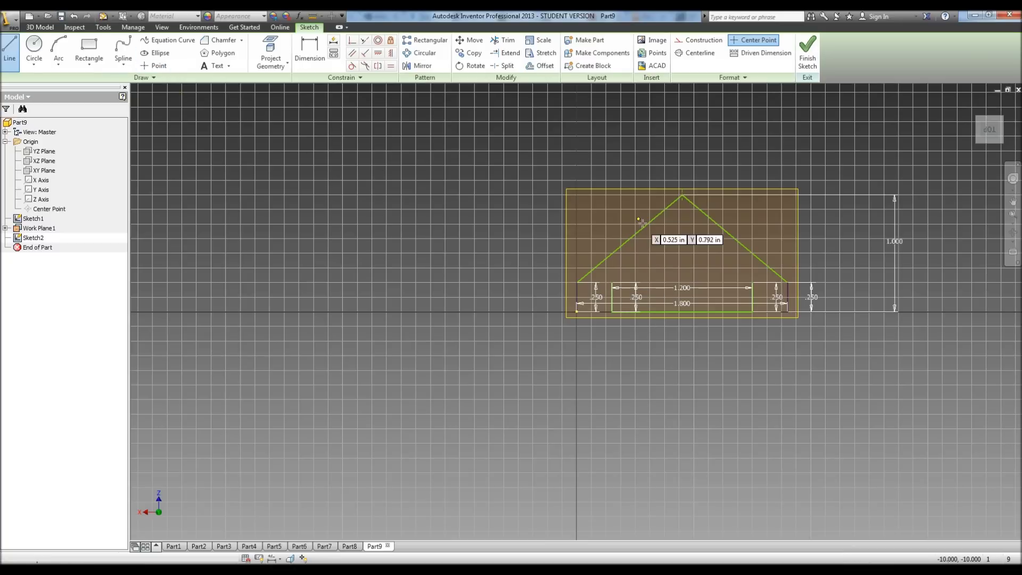
left_click(682, 241)
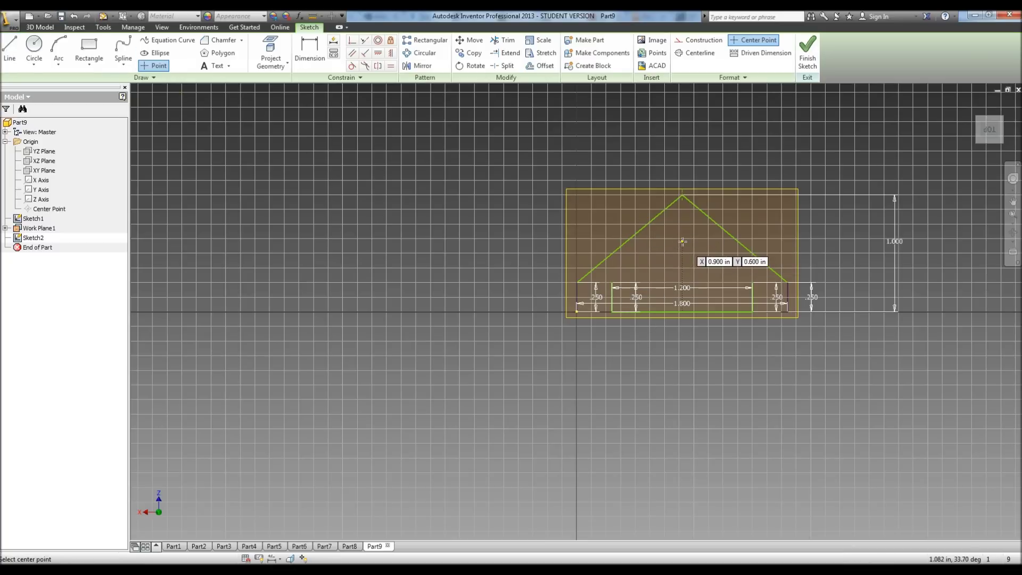
left_click(317, 55)
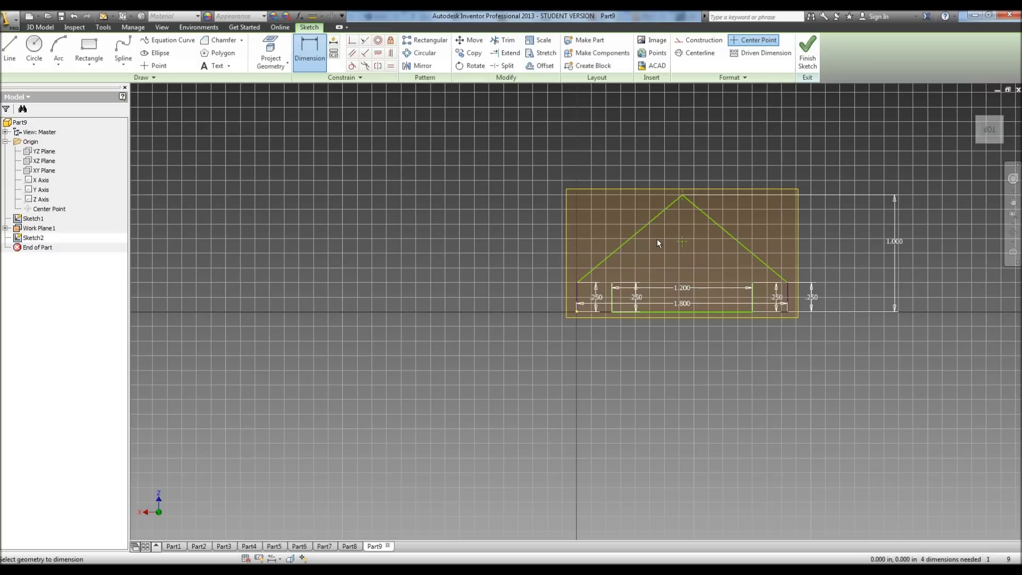
left_click(681, 242)
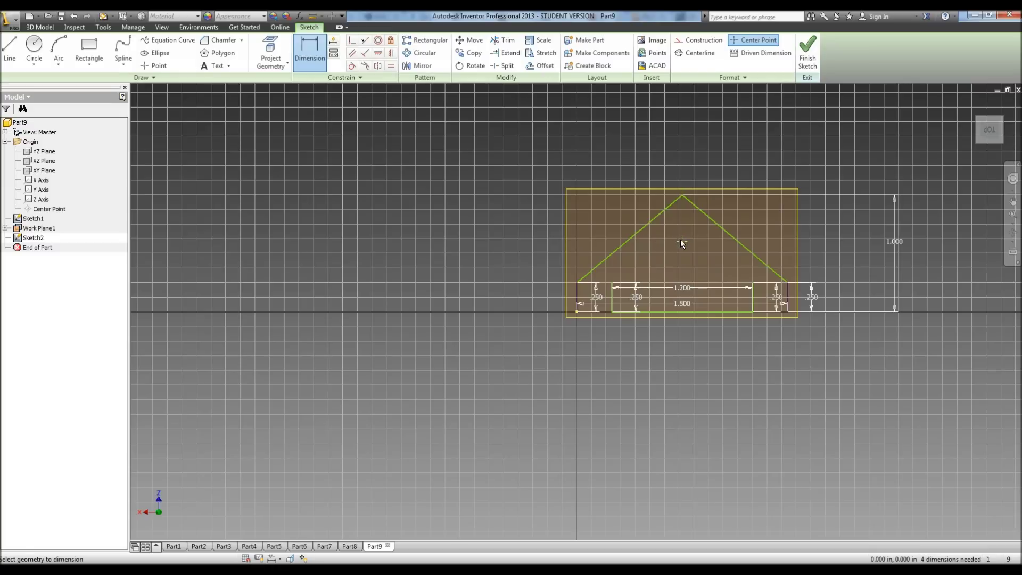
left_click(692, 312)
left_click(453, 283)
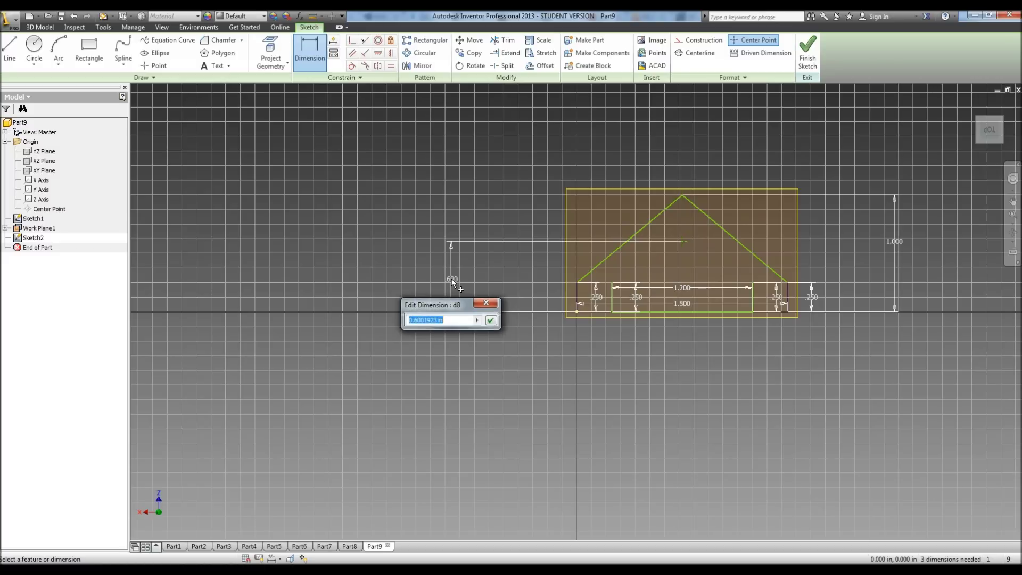
type(".75")
key("Return")
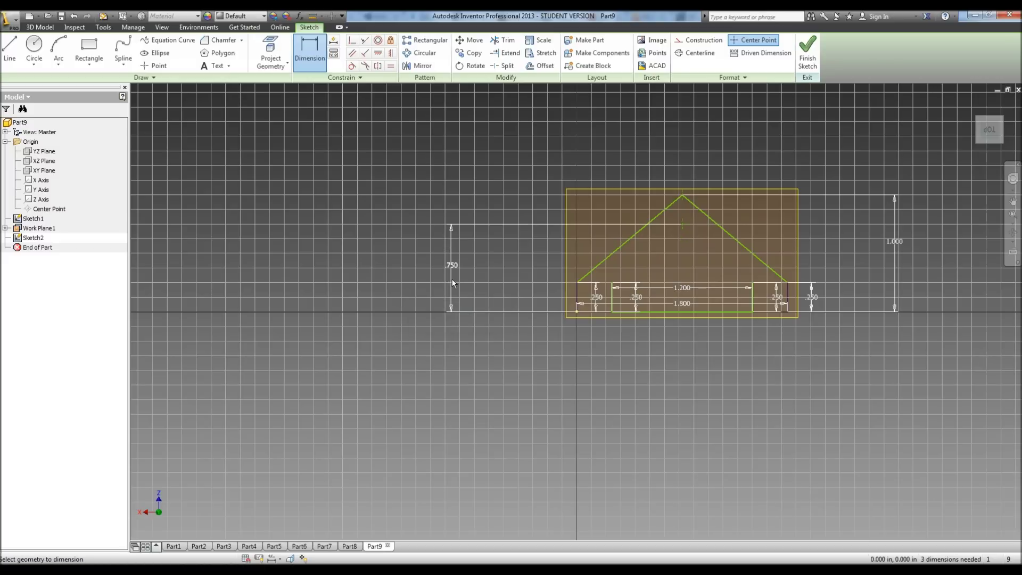
Step: Draw slopes from both leg tops to the 0.750 in peak point and finish Sketch2
left_click(16, 51)
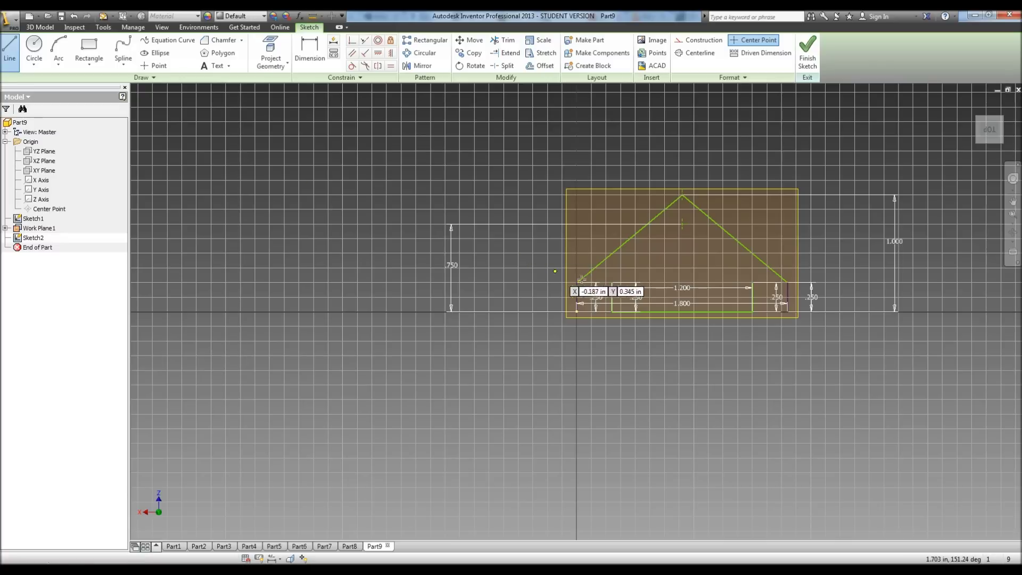
left_click(682, 224)
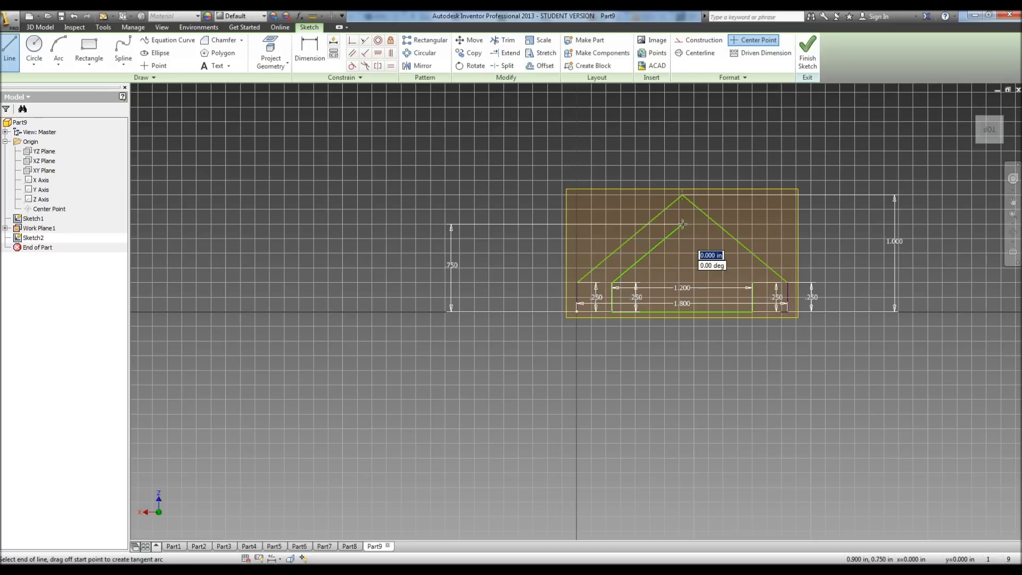
key("Escape")
left_click(752, 282)
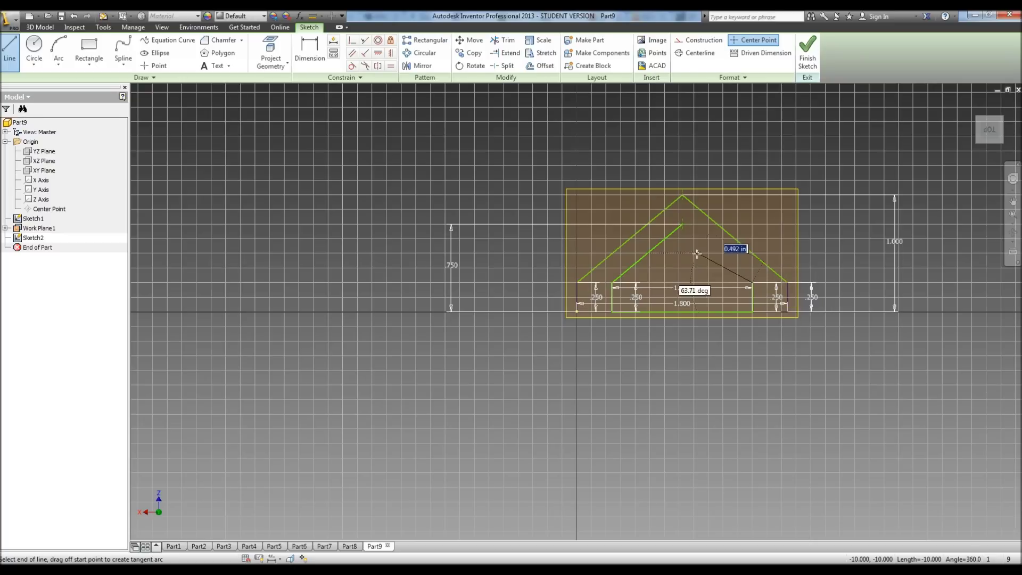
left_click(682, 224)
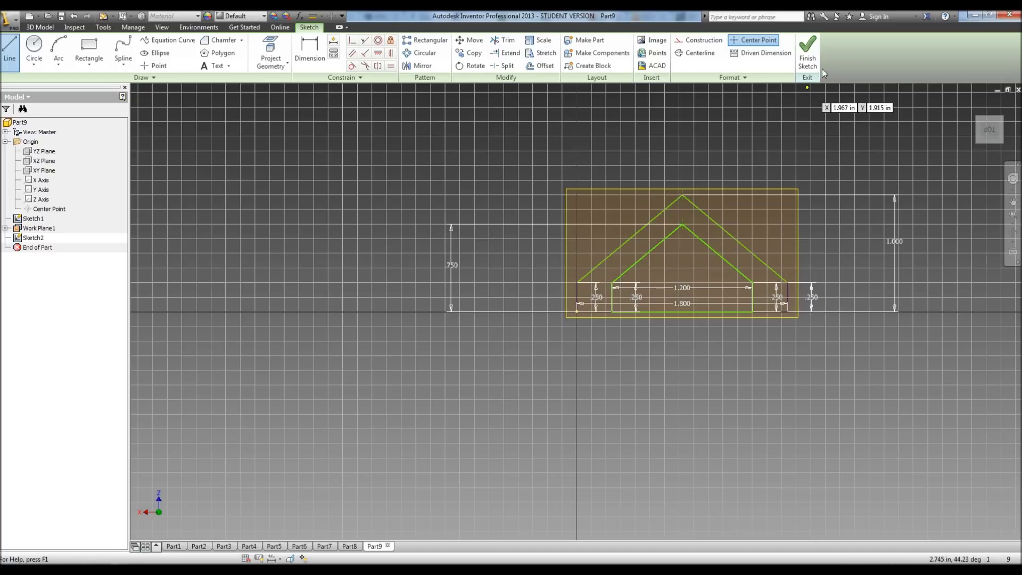
left_click(807, 53)
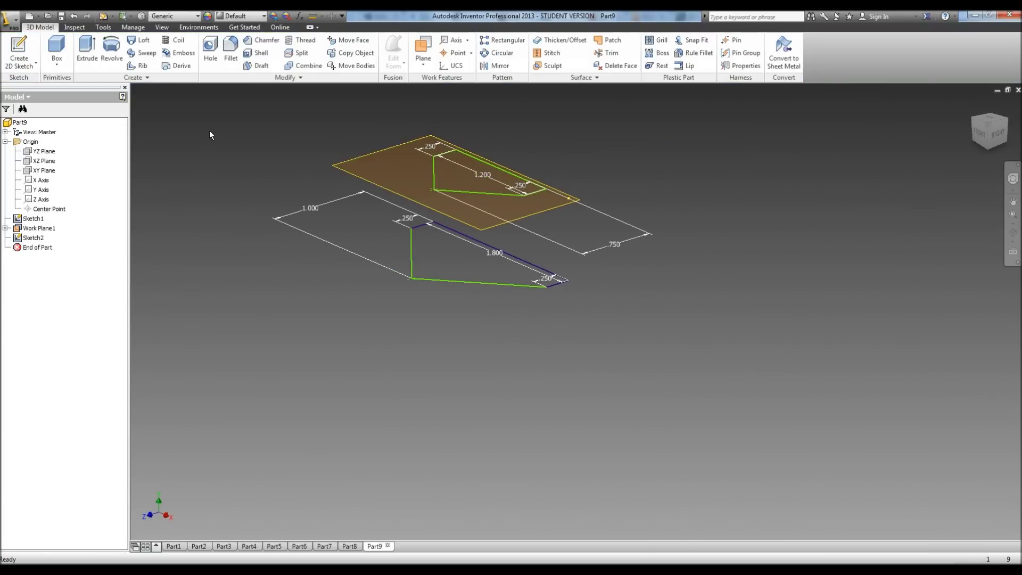
Step: Loft Sketch1 into Sketch2 to create the tapered solid Loft1
left_click(143, 45)
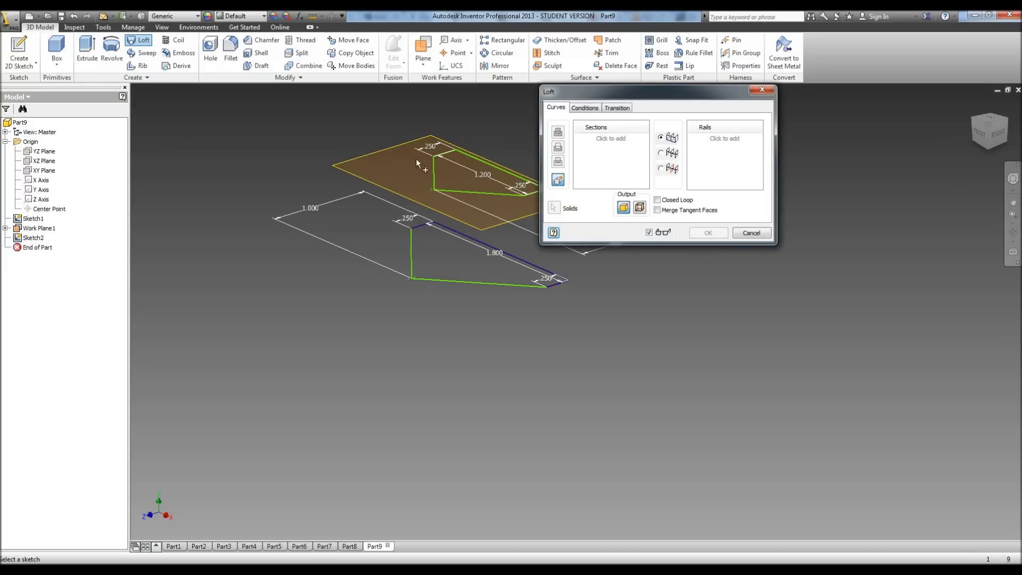
left_click(466, 190)
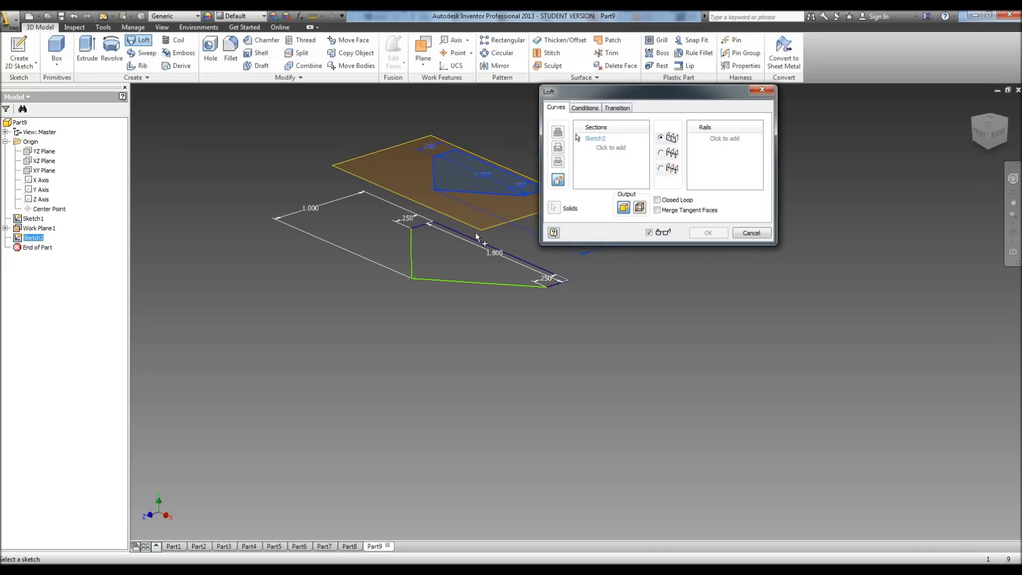
left_click(490, 286)
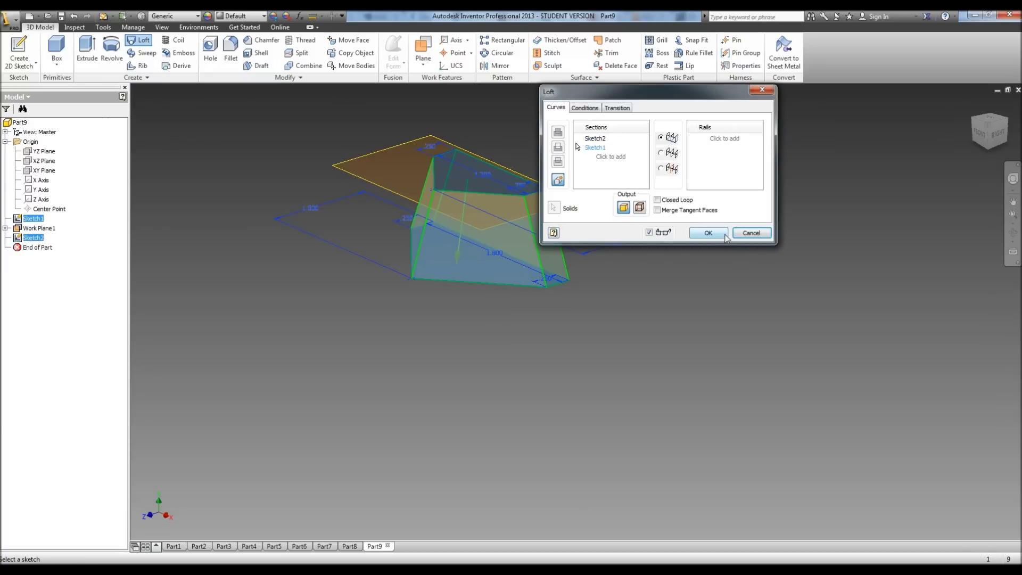
left_click(708, 233)
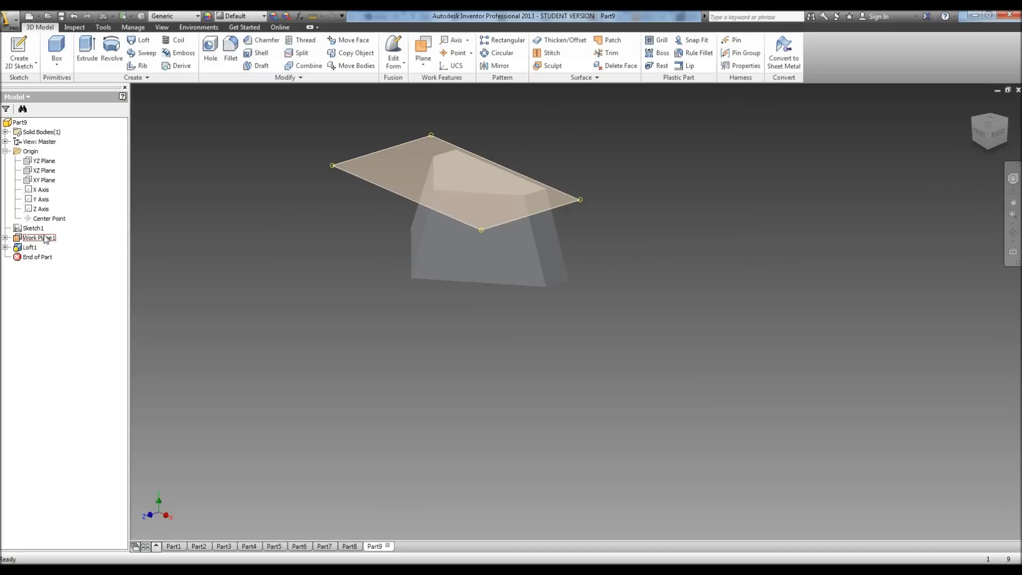
Step: Hide Work Plane1 and orbit the lofted part to view another side
right_click(44, 238)
left_click(66, 326)
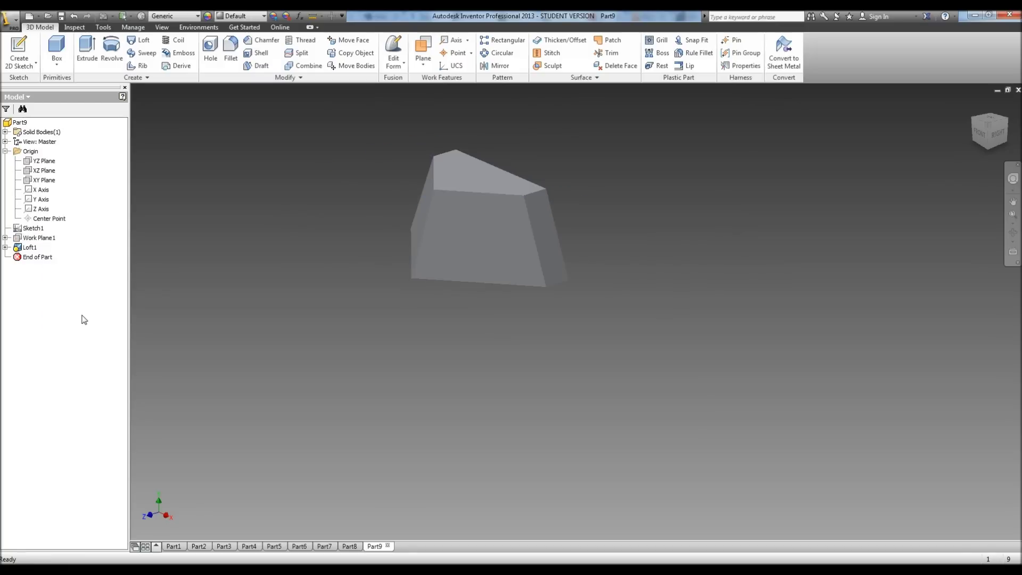
left_click(1013, 232)
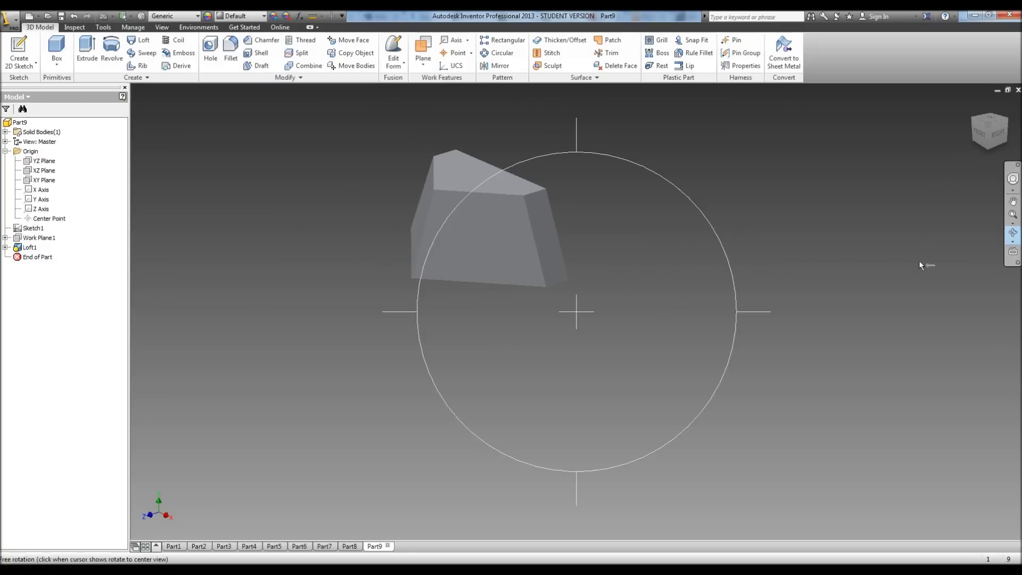
left_click_drag(924, 265, 624, 266)
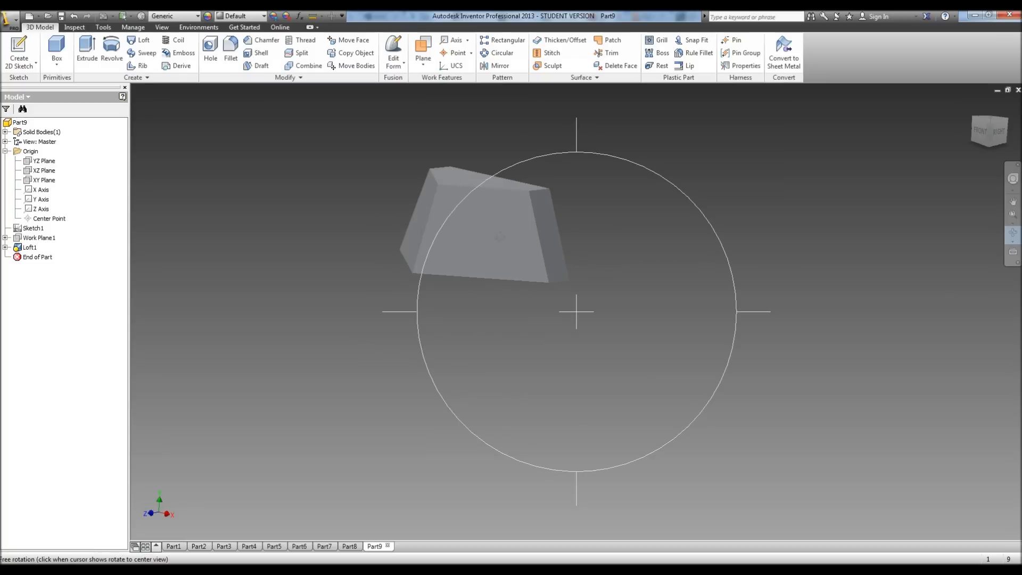
Step: Sketch an outline on the trapezoid face offset 0.100 in inward from its edges
left_click(19, 51)
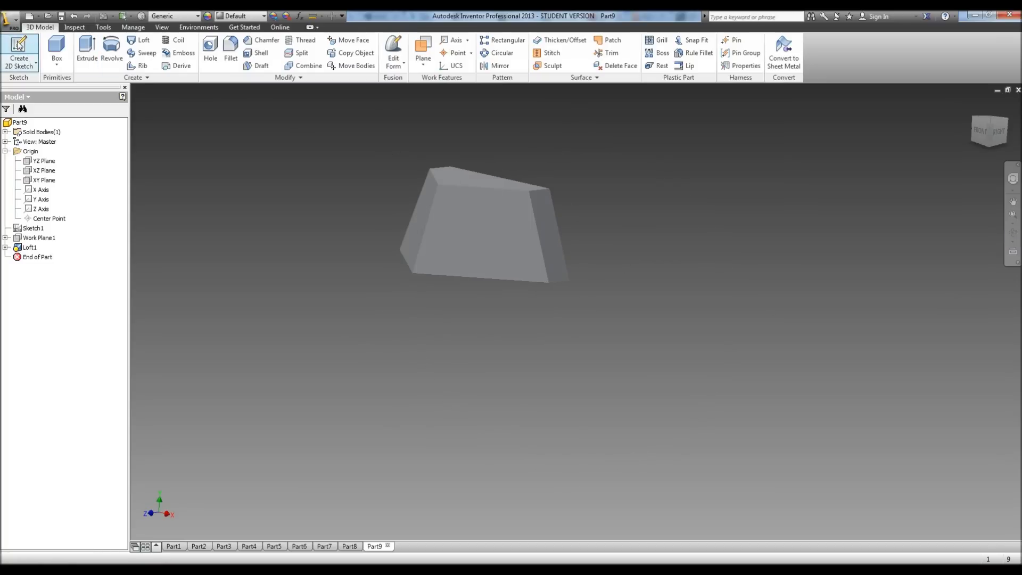
left_click(477, 236)
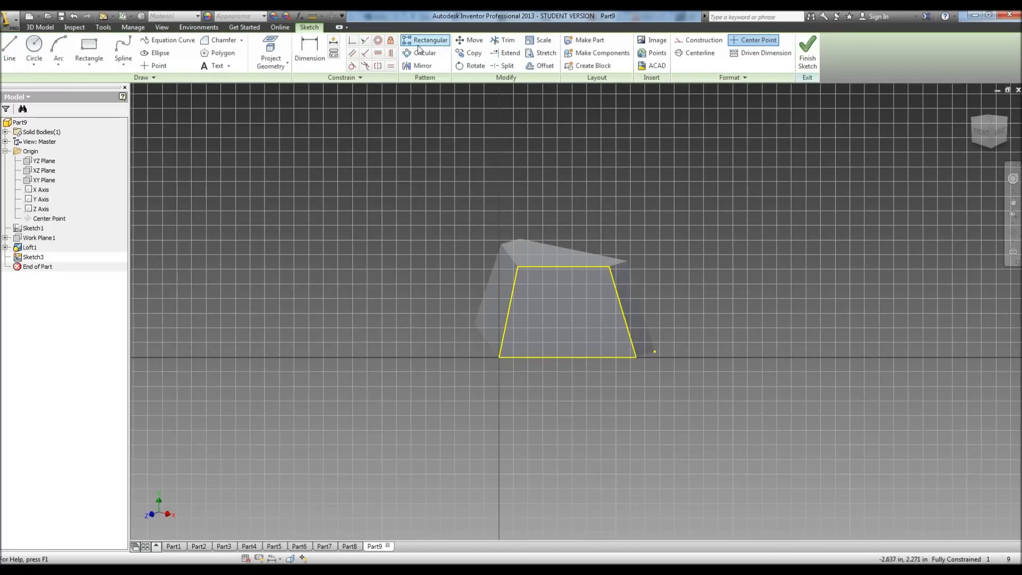
left_click(541, 65)
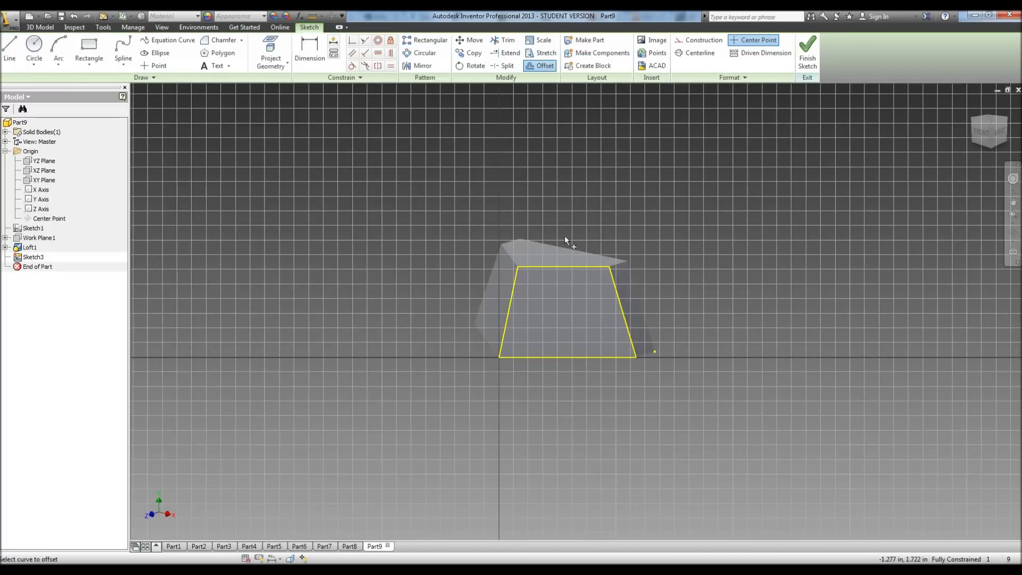
left_click(557, 356)
left_click(557, 346)
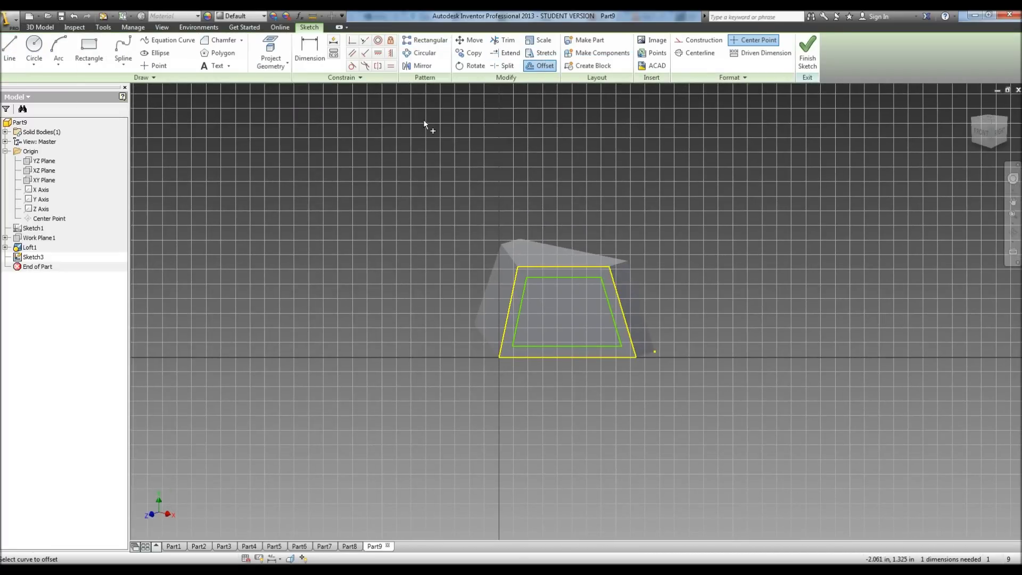
left_click(309, 51)
left_click(543, 277)
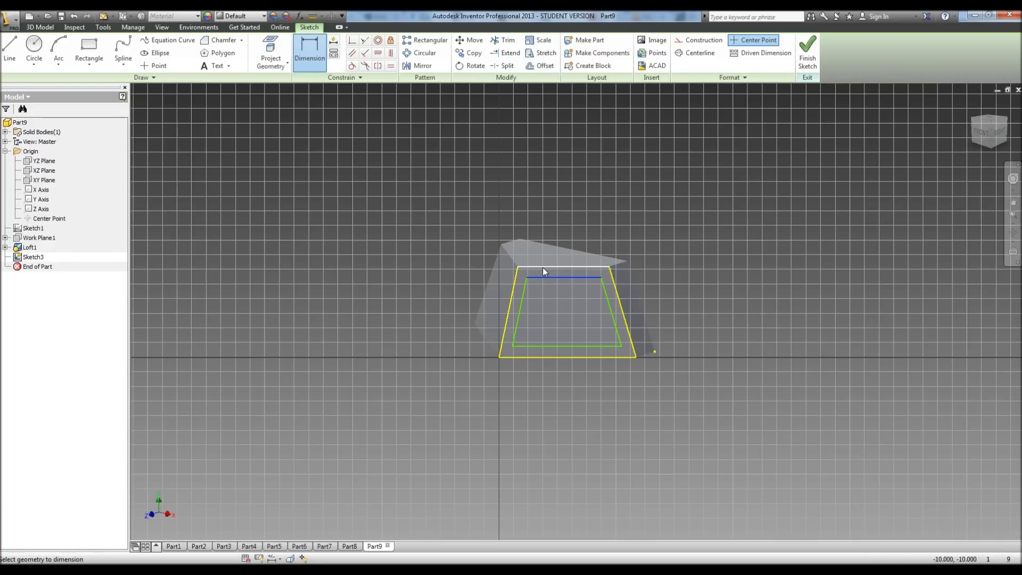
left_click(542, 267)
left_click(672, 270)
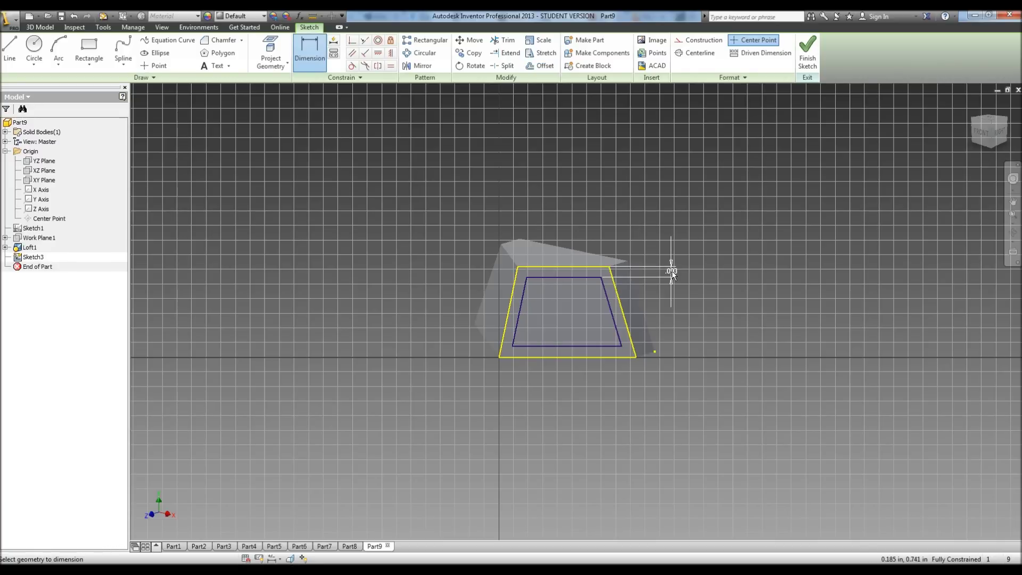
type(".1")
key("Return")
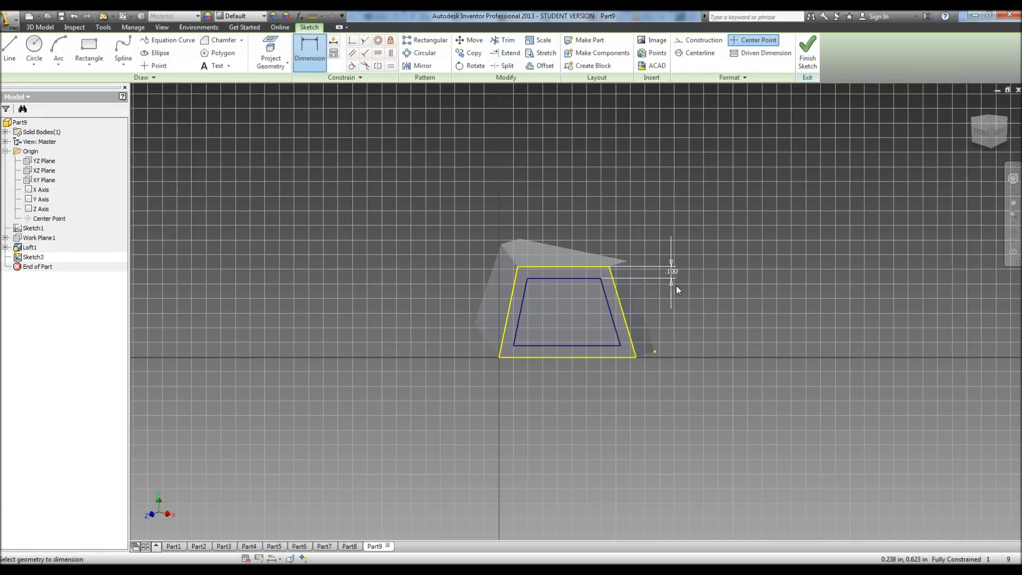
left_click(807, 47)
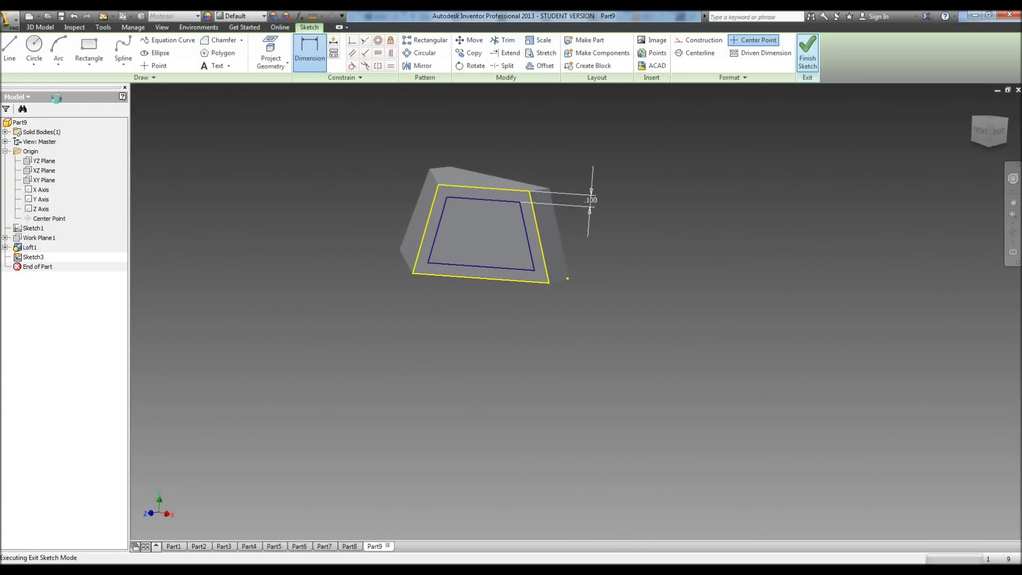
Step: Extrude-cut the inset outline 0.05 in deep to form the recessed panel
left_click(87, 49)
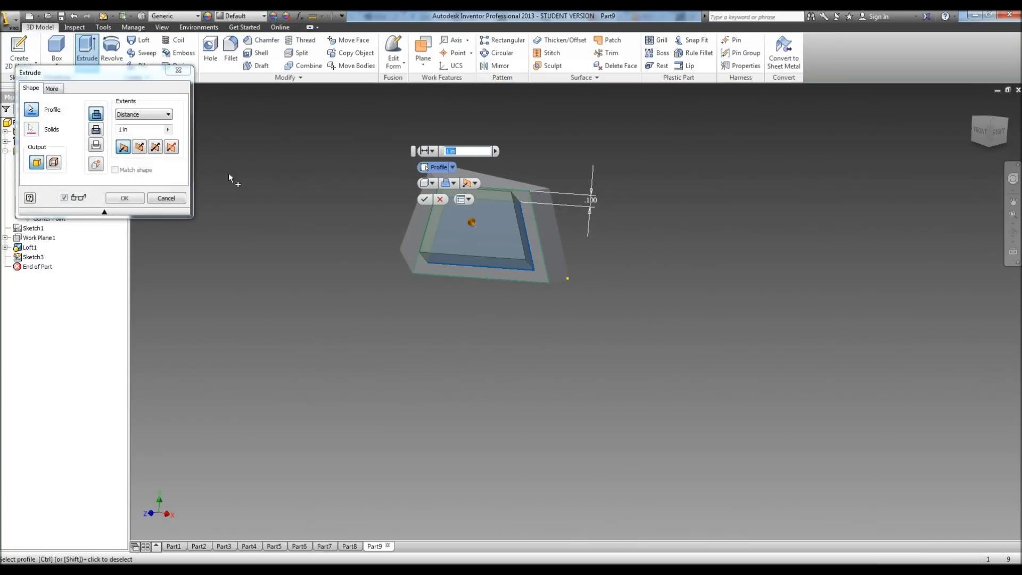
left_click(139, 147)
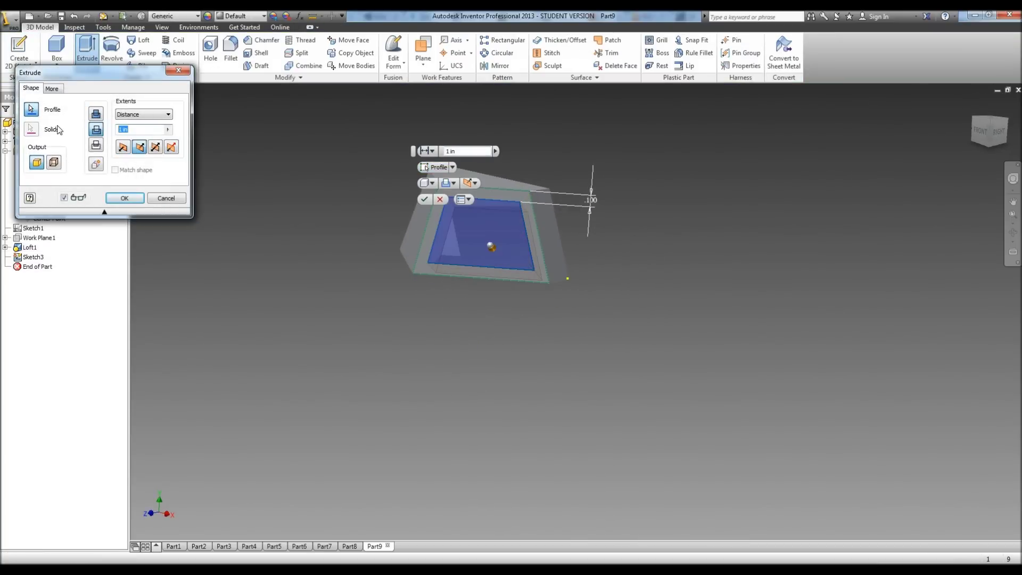
type(".05")
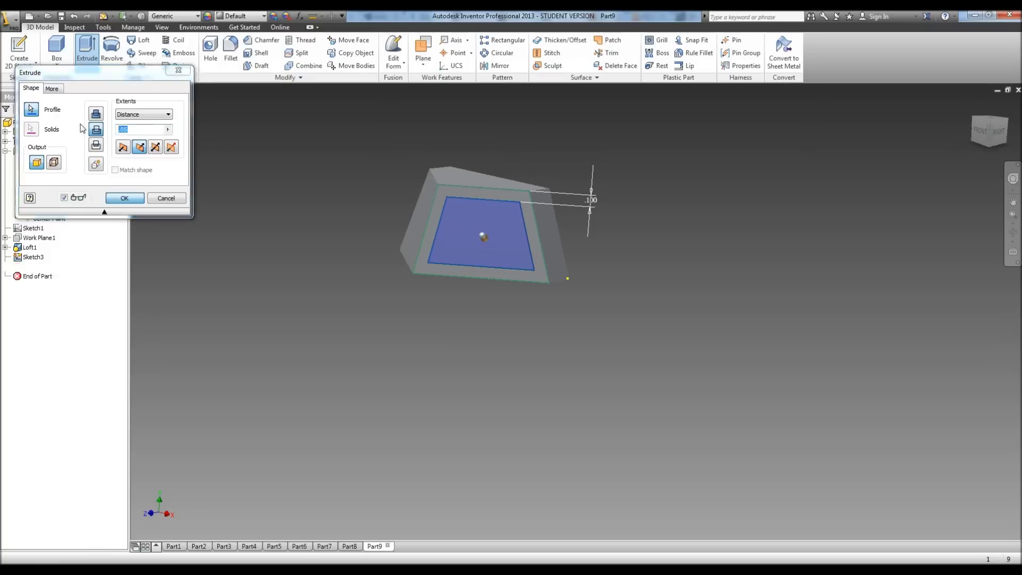
left_click(124, 198)
Step: Sketch an inner offset loop of the outline on the part's narrow side face
key("s")
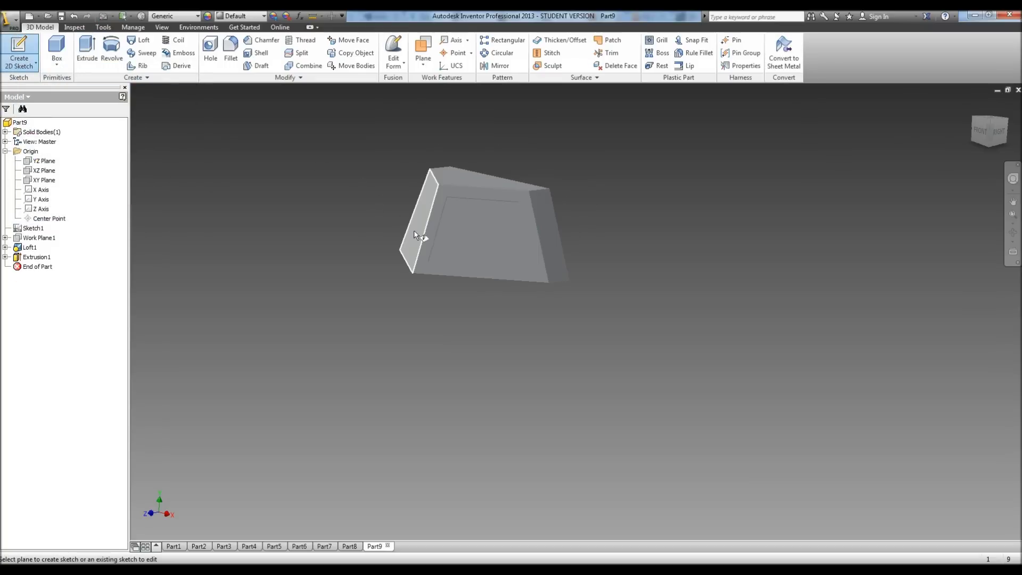
left_click(414, 230)
left_click(543, 65)
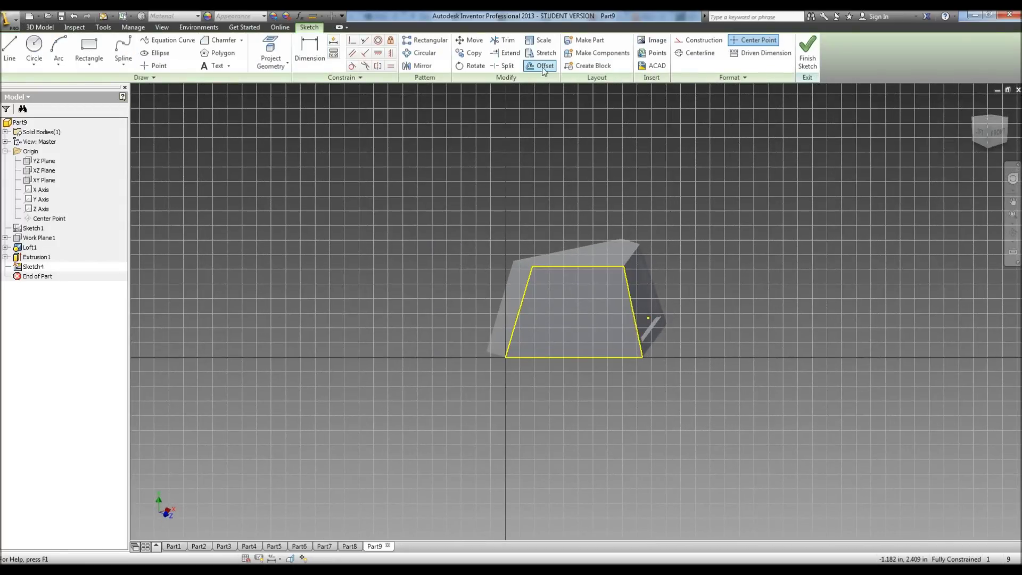
left_click(567, 266)
left_click(568, 275)
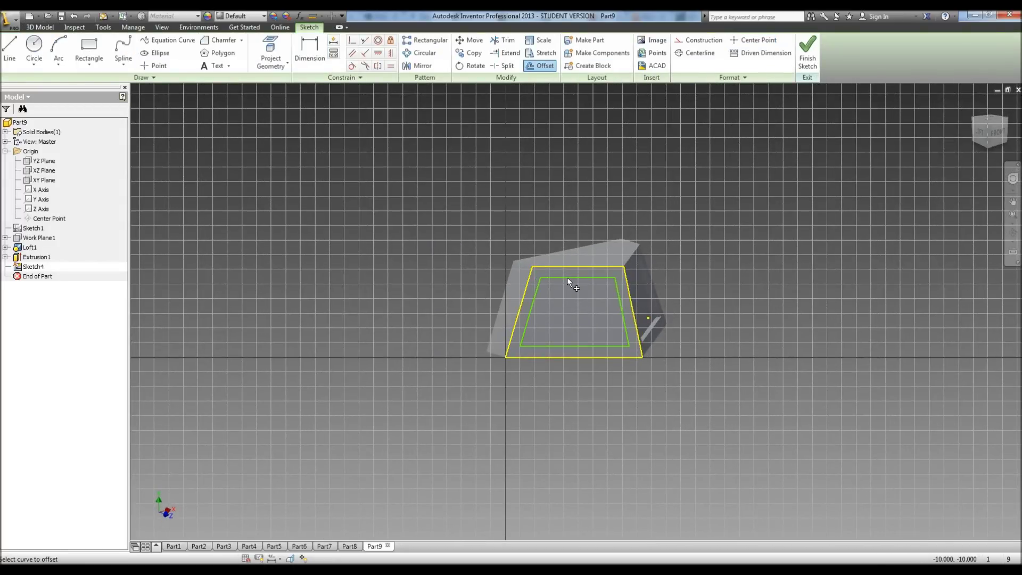
left_click(808, 54)
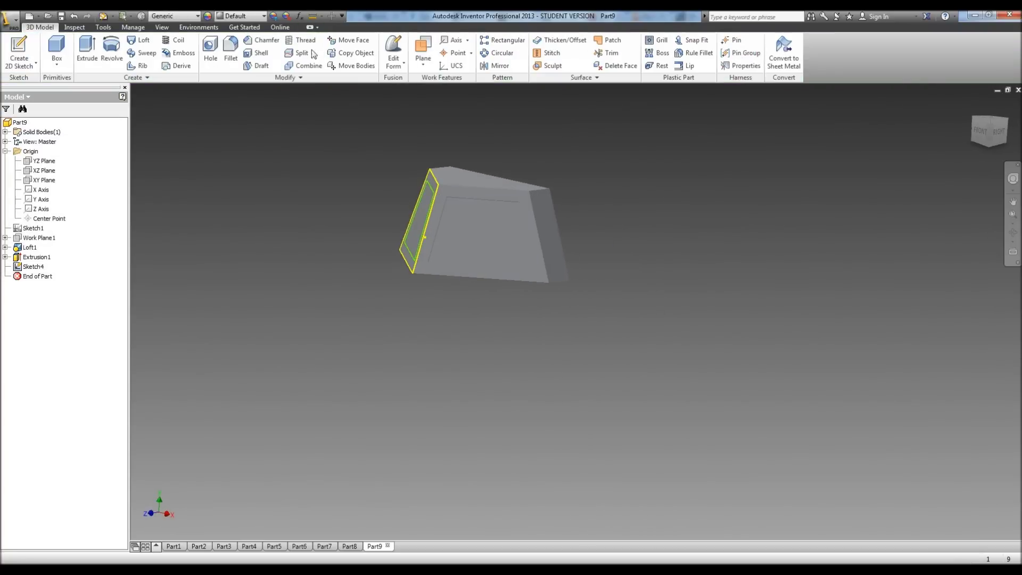
left_click(74, 16)
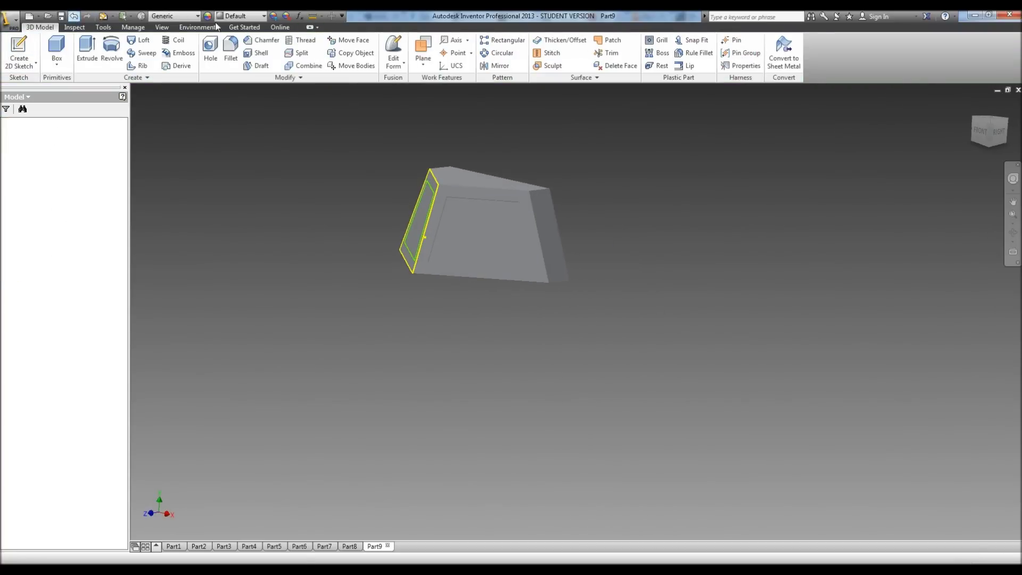
Step: Dimension the gap between the outer and offset loops to .100
left_click(981, 126)
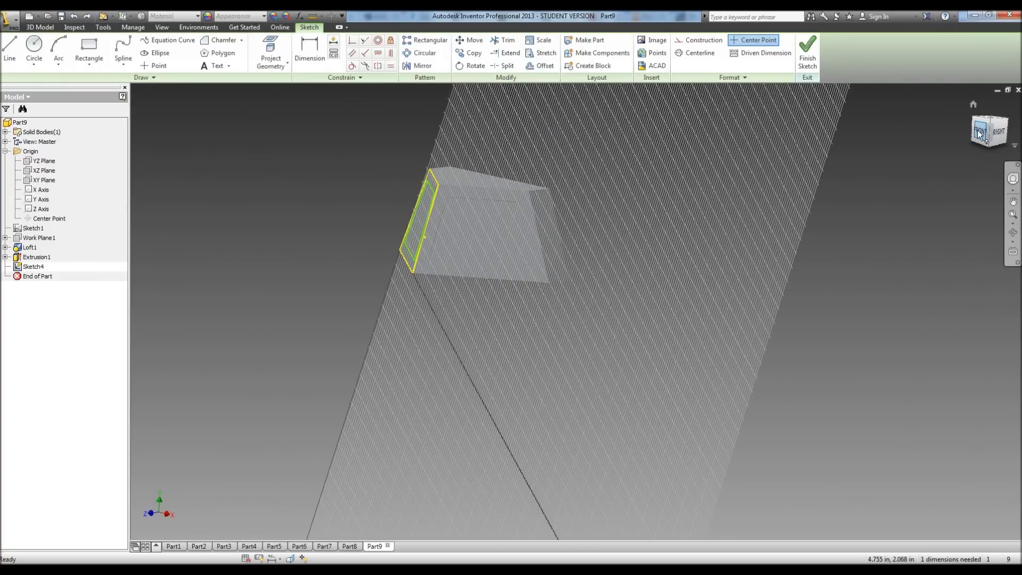
left_click(309, 51)
left_click(515, 253)
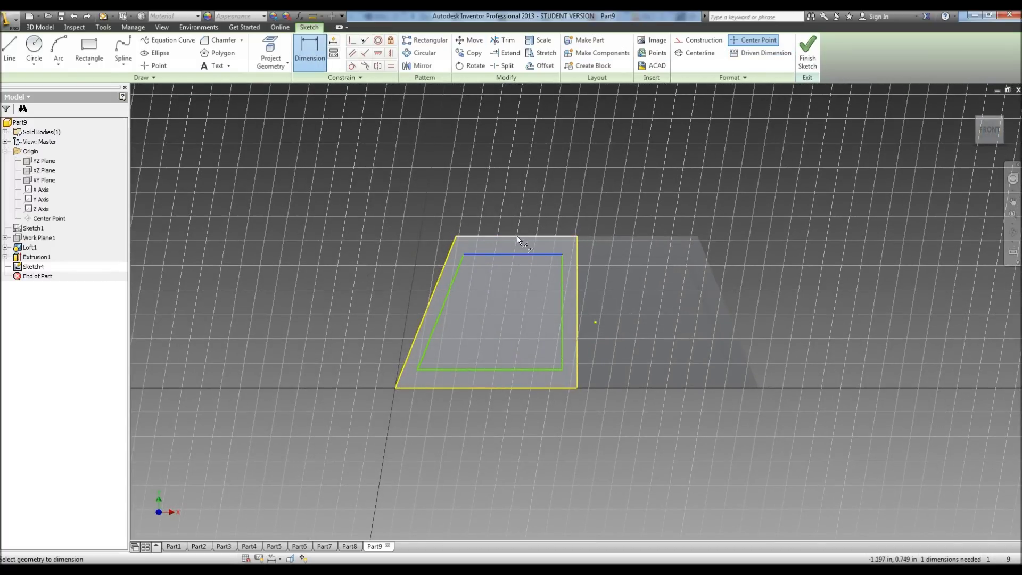
left_click(517, 236)
left_click(364, 248)
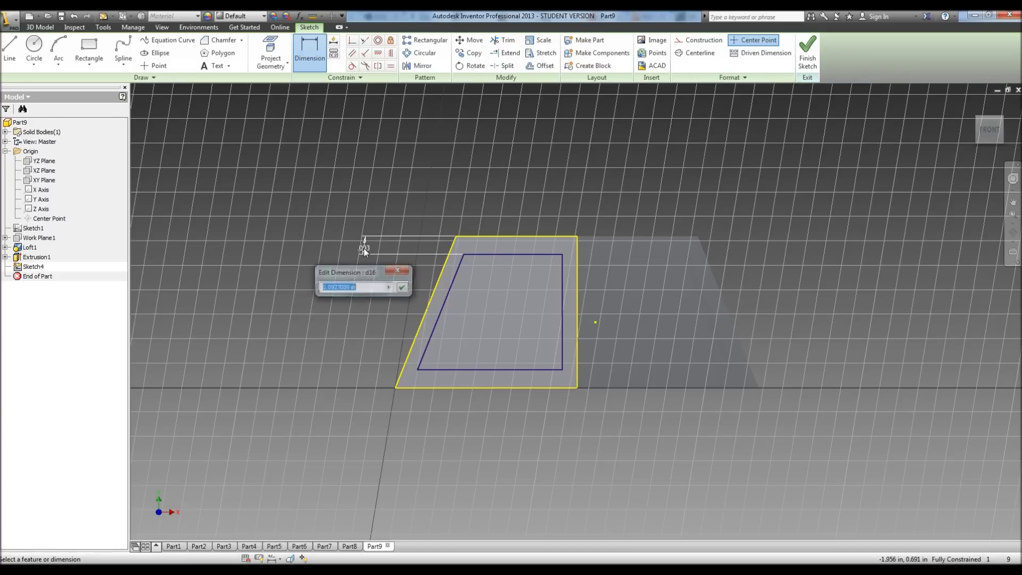
type(".1")
key("Return")
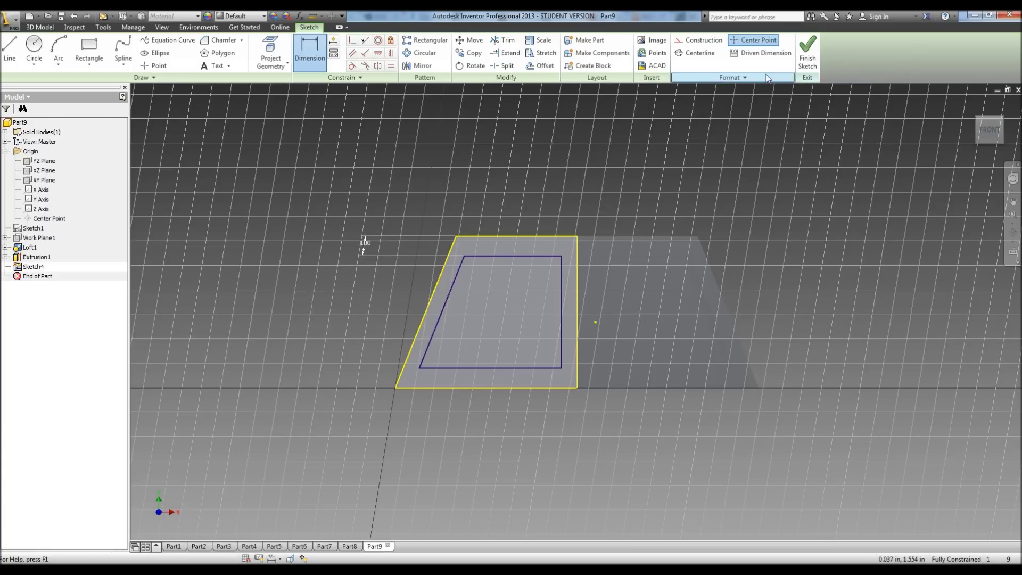
Step: Finish the sketch and extrude-cut the panel .05 into the part with the direction flipped
left_click(807, 52)
left_click(87, 51)
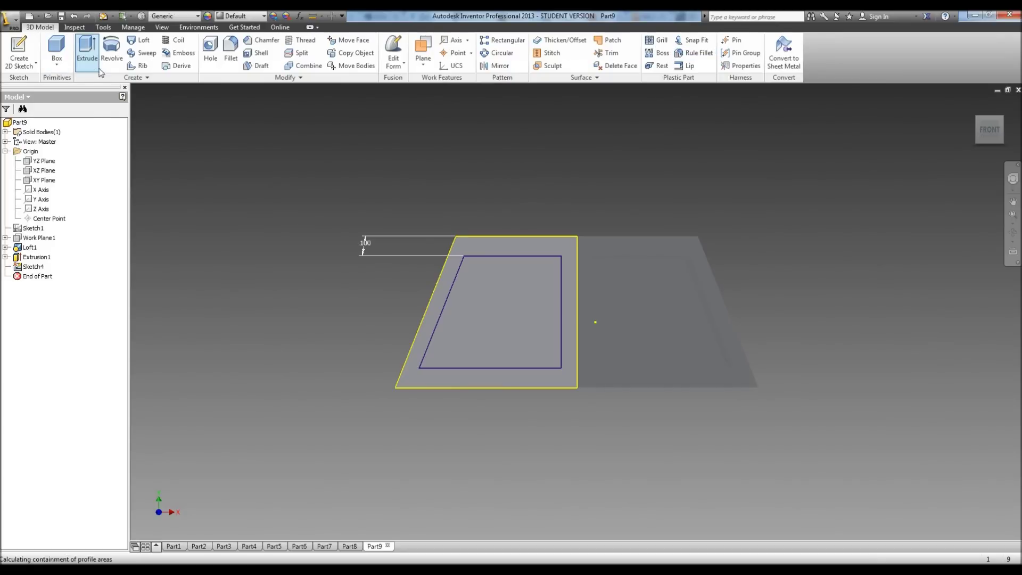
left_click(139, 148)
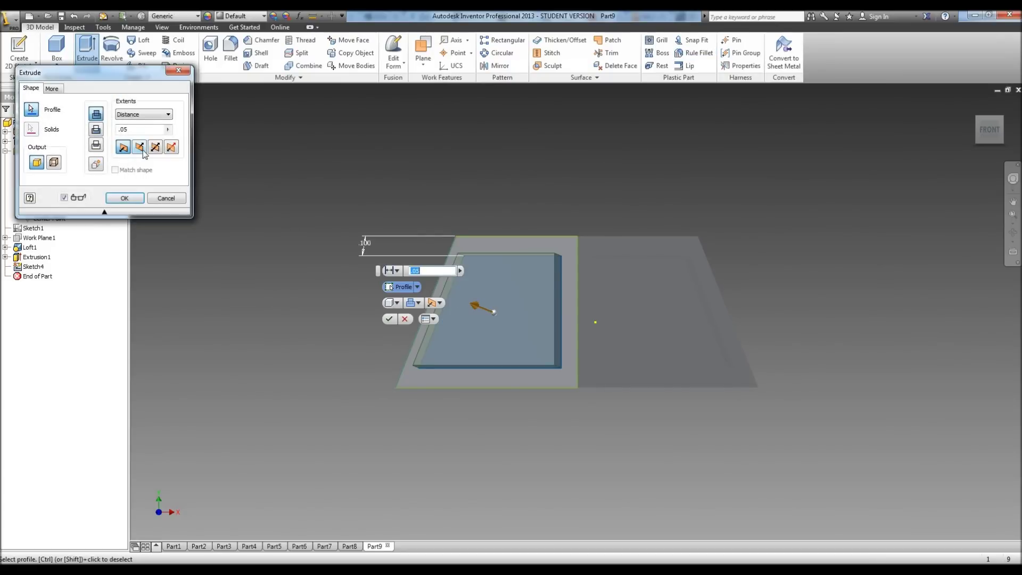
left_click(124, 197)
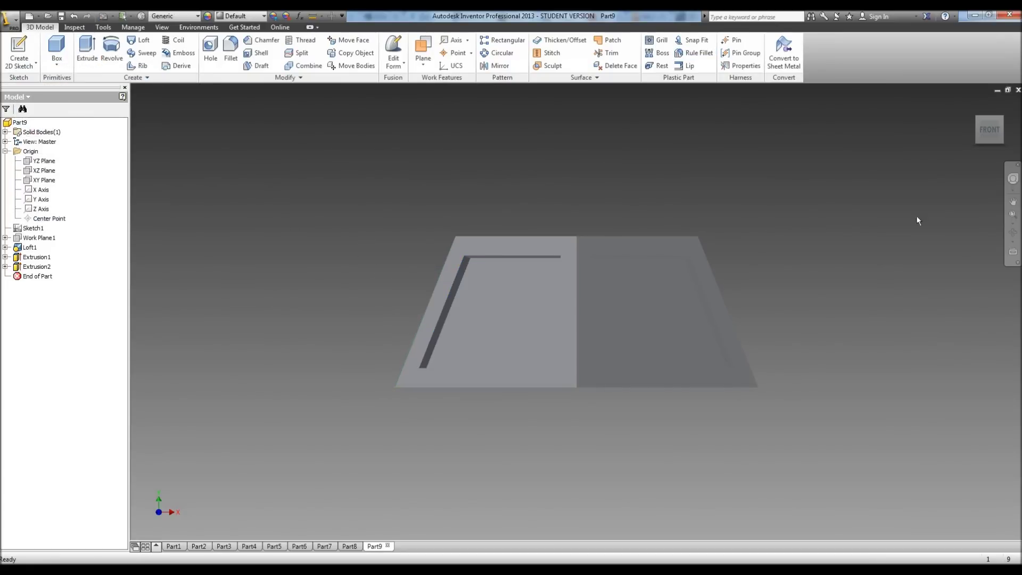
left_click(1013, 241)
Step: Sketch three peg points on the flat back face: top-centre, lower-left and lower-right
left_click(1013, 232)
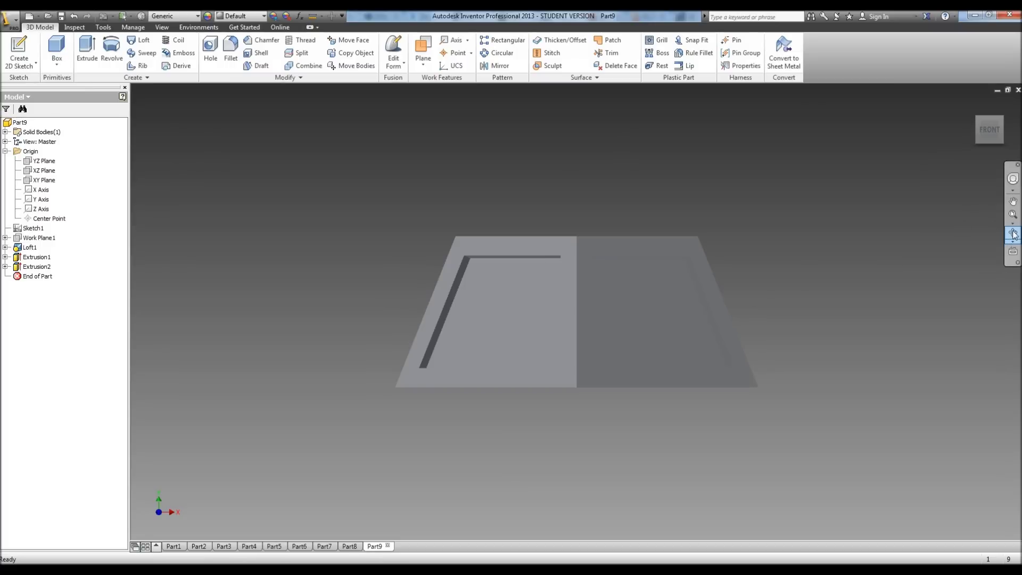
left_click_drag(685, 301, 534, 314)
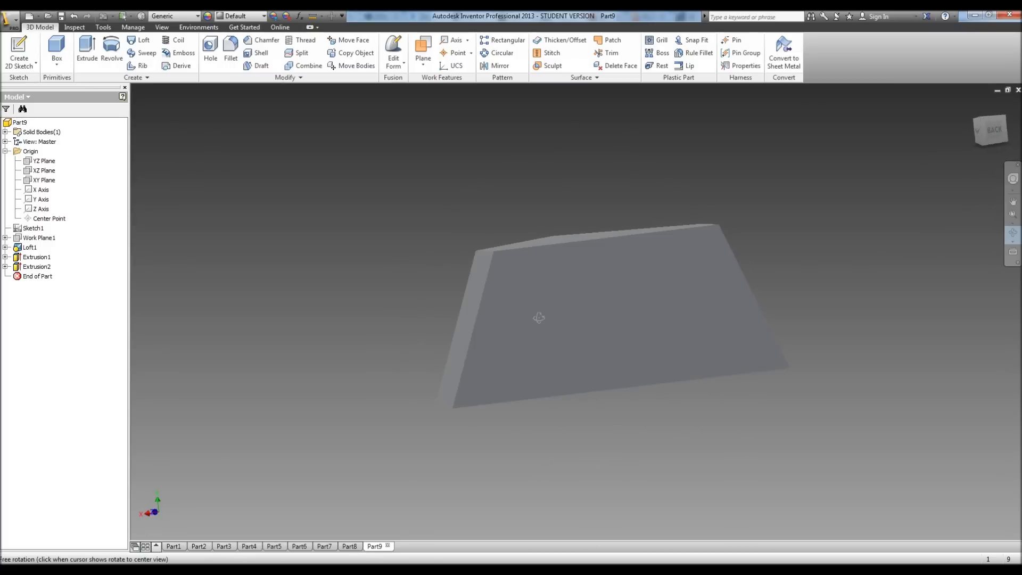
left_click(4, 47)
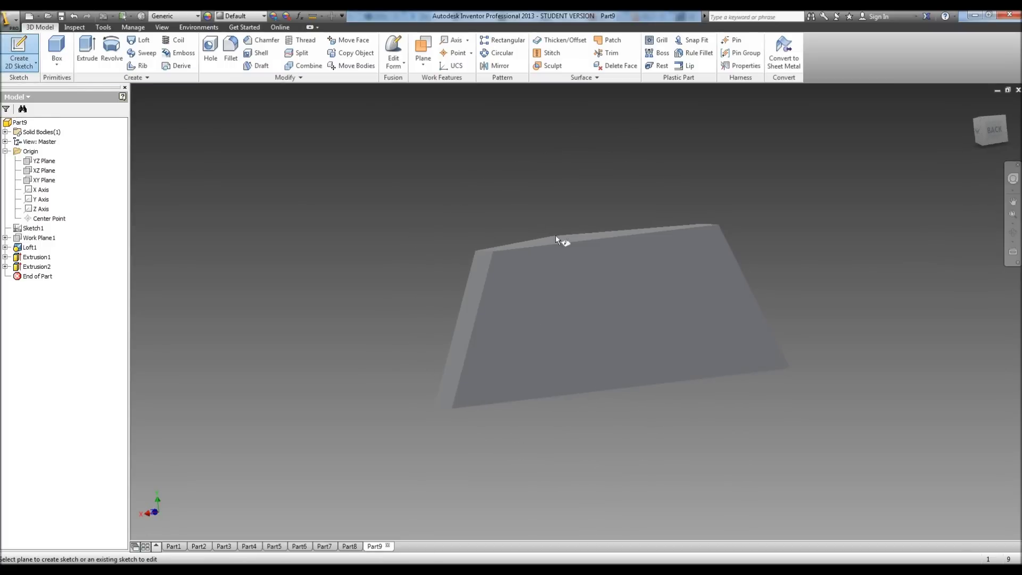
left_click(582, 289)
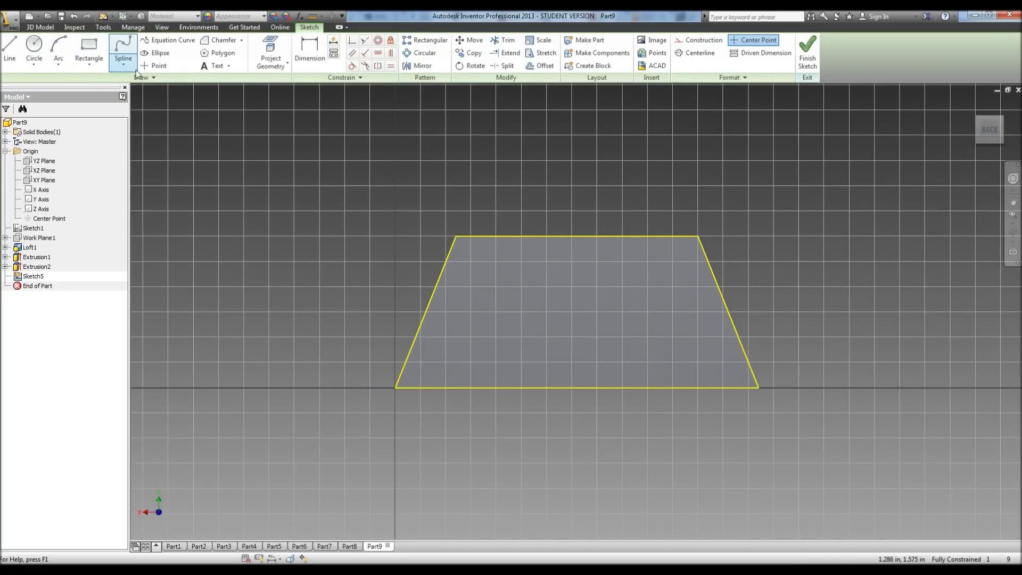
left_click(154, 66)
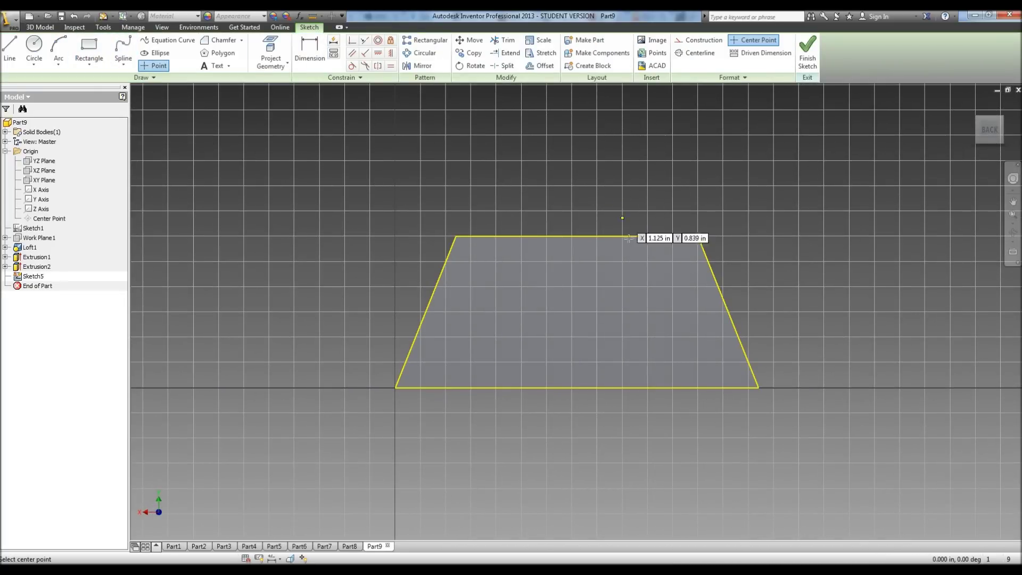
left_click(576, 276)
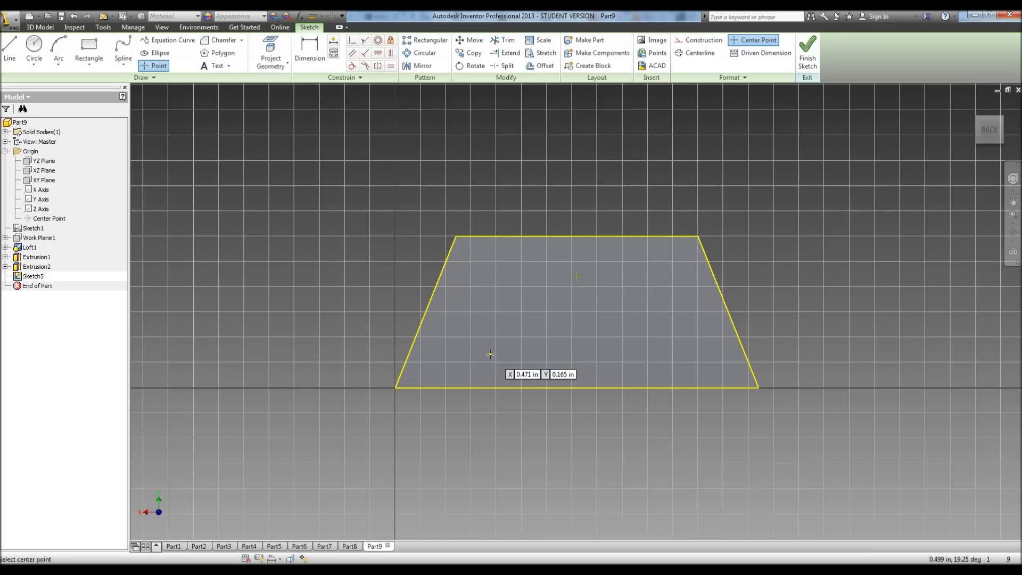
left_click(493, 362)
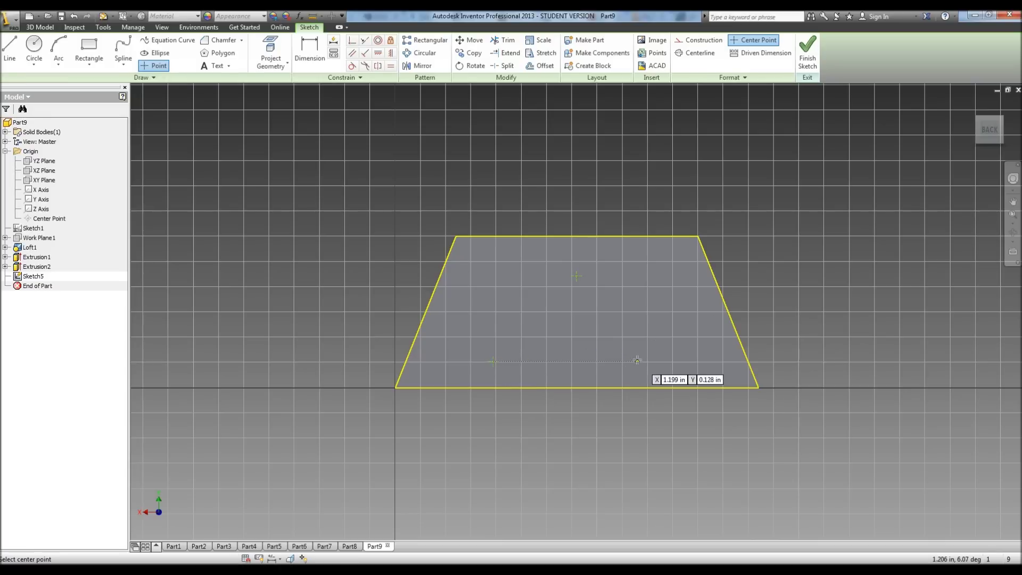
left_click(653, 362)
Step: Dimension the lower-right point .275 from the right corner and .125 above the bottom edge
left_click(316, 44)
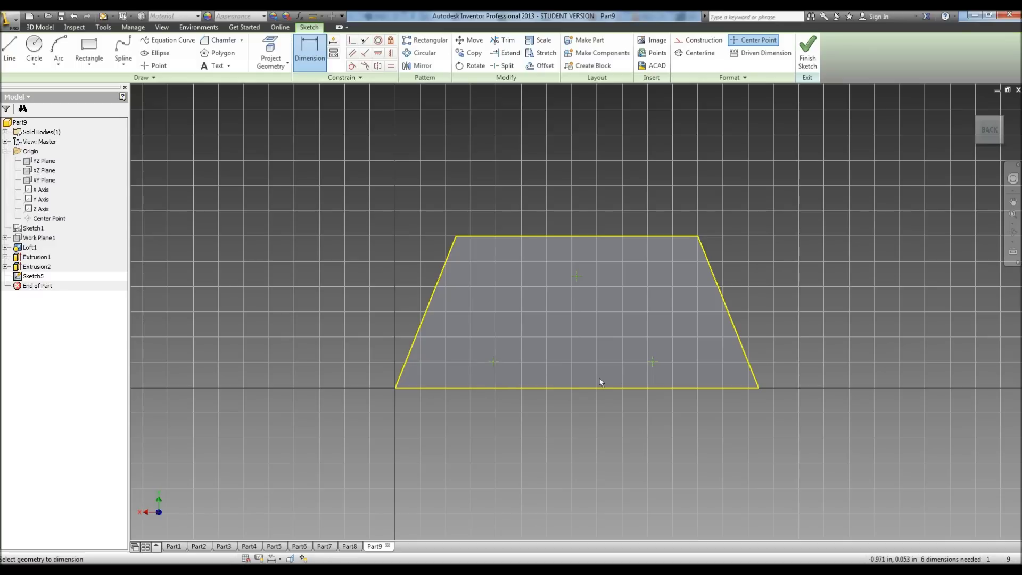
left_click(654, 362)
left_click(758, 388)
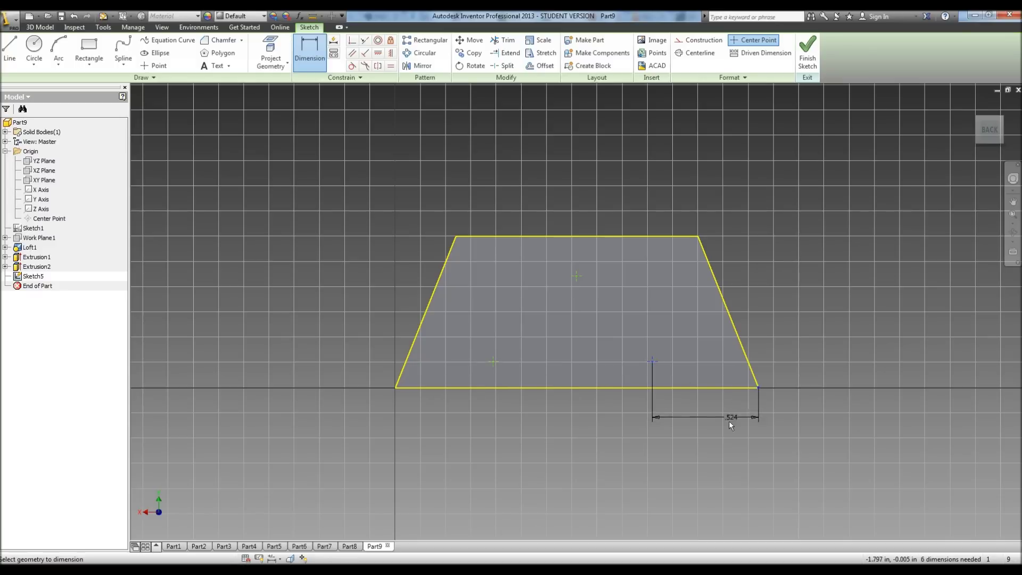
left_click(724, 430)
type(".275")
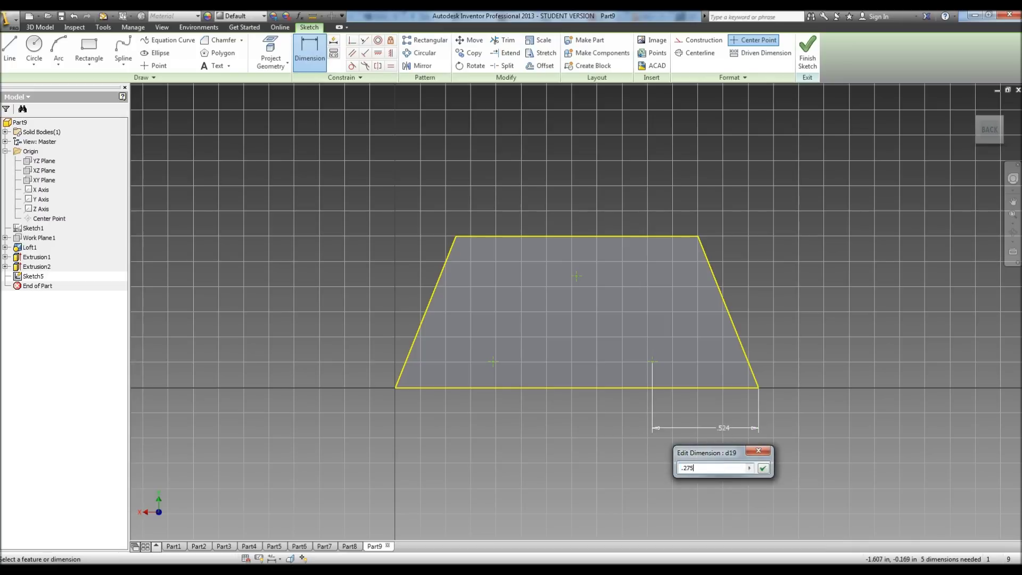
key("Return")
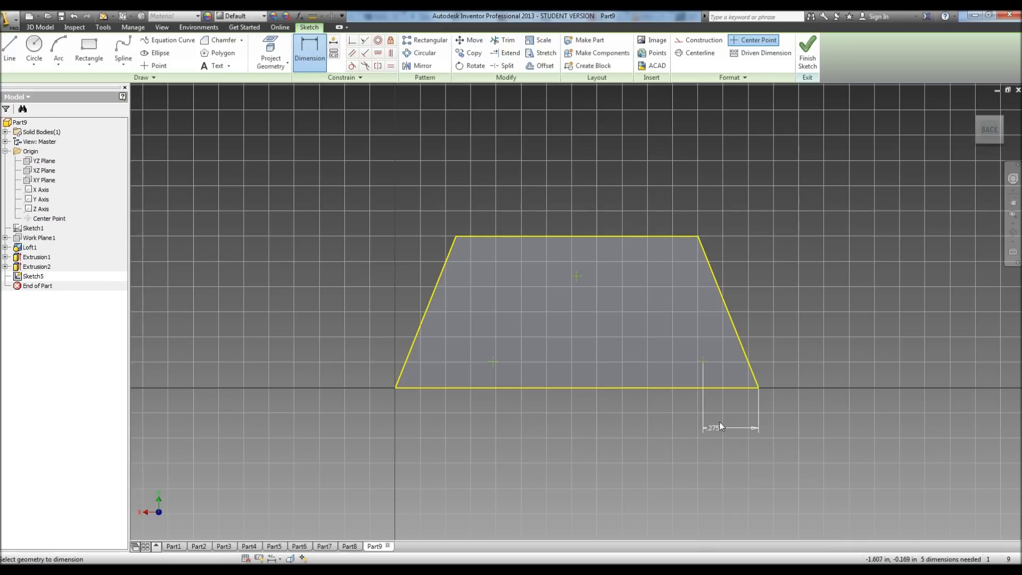
left_click(703, 361)
left_click(704, 387)
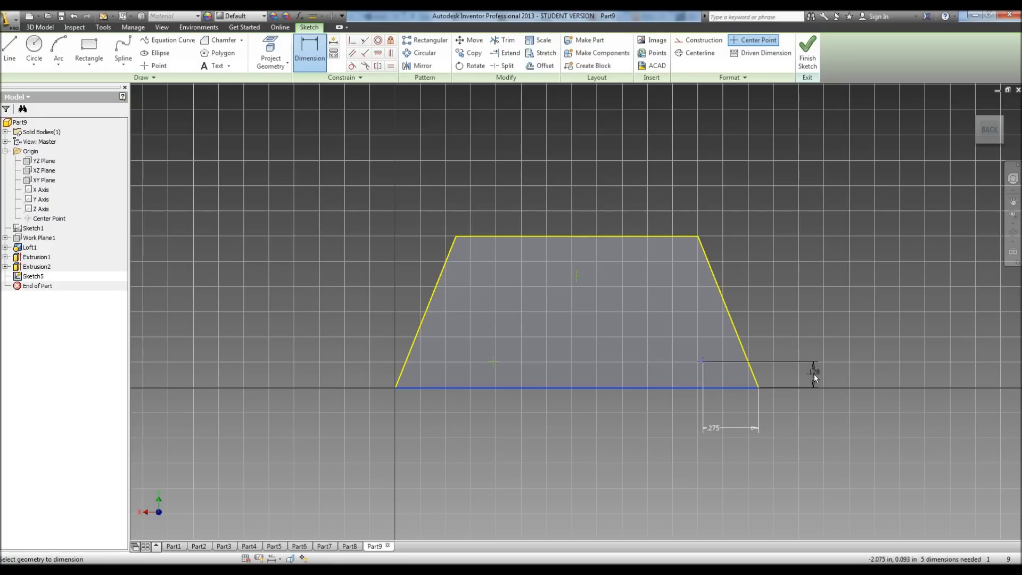
left_click(814, 373)
type(".1")
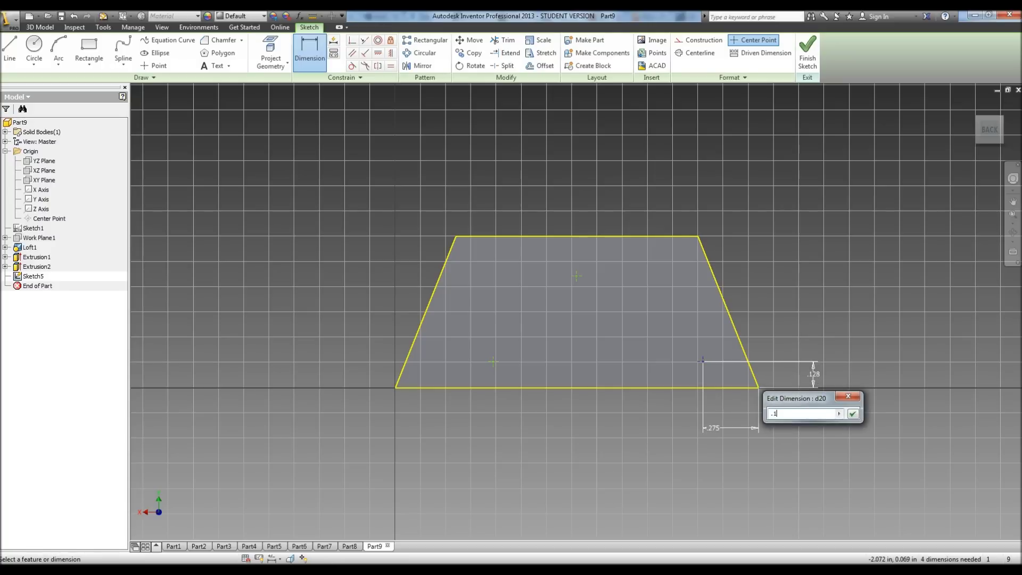
type("25")
left_click(853, 414)
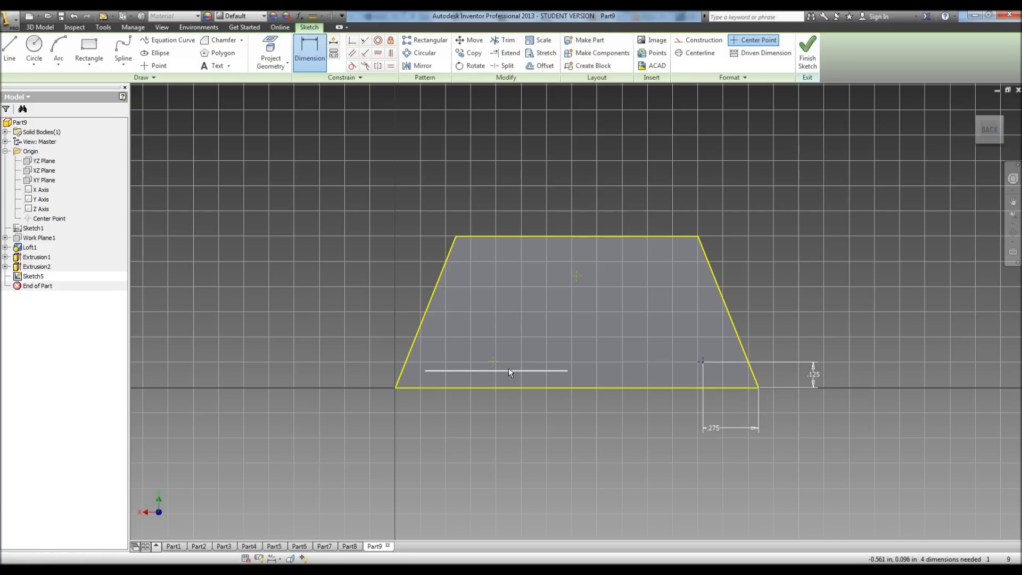
Step: Dimension the lower-left point .125 above the bottom edge and 1.250 from the lower-right point
left_click(493, 362)
left_click(500, 388)
left_click(334, 376)
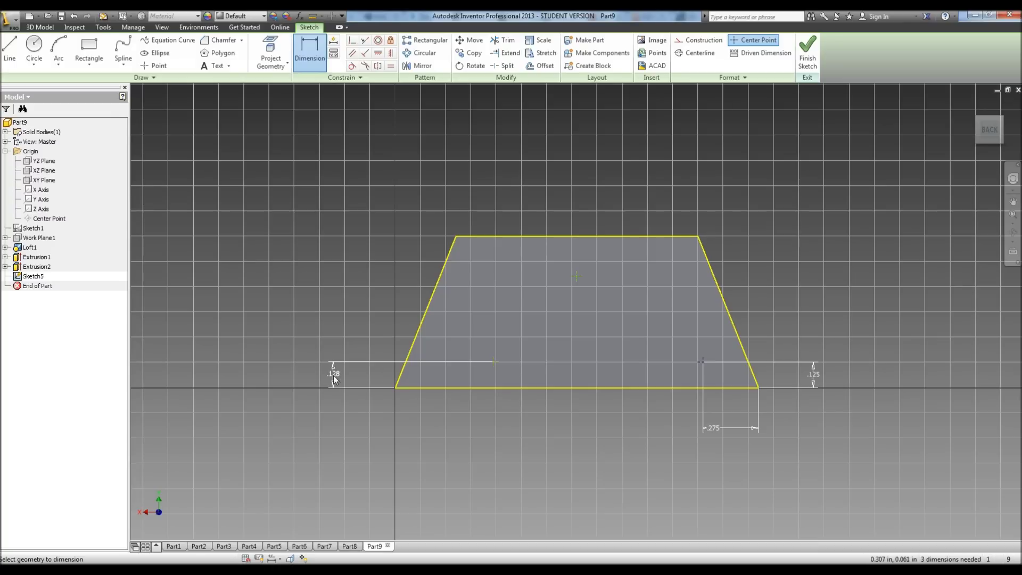
type(".125")
key("Return")
left_click(492, 361)
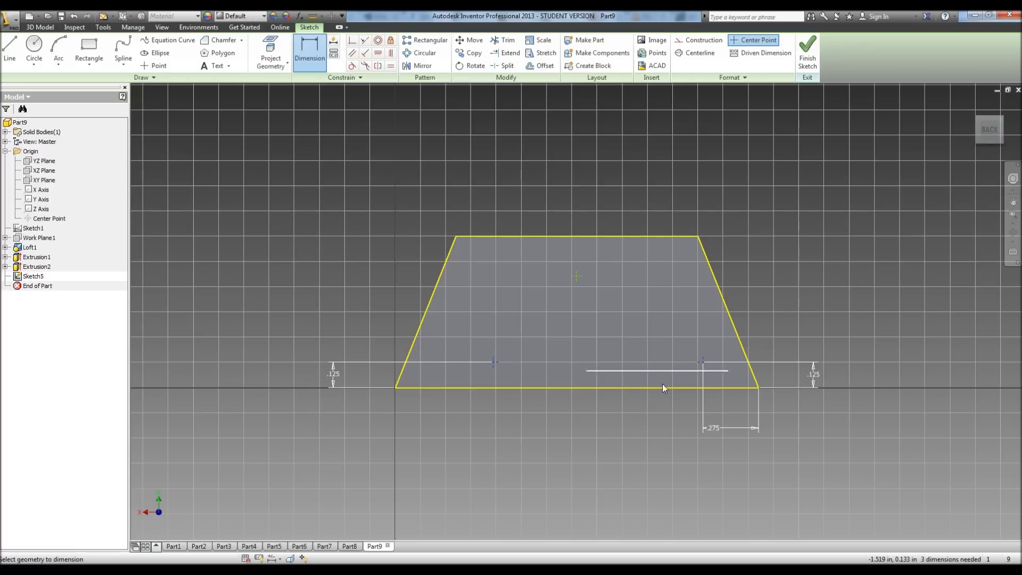
left_click(594, 427)
left_click(594, 428)
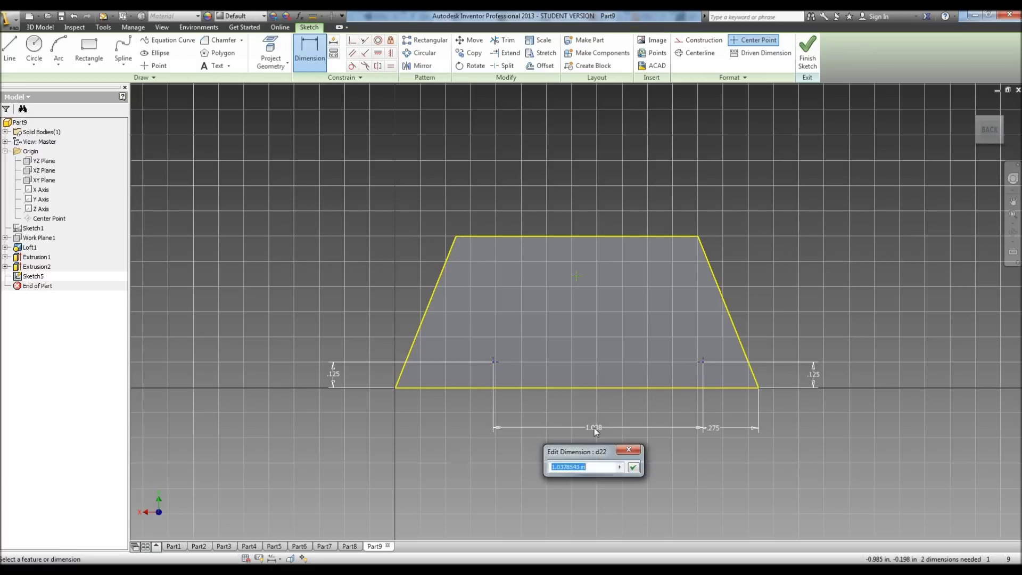
type("1.25")
key("Return")
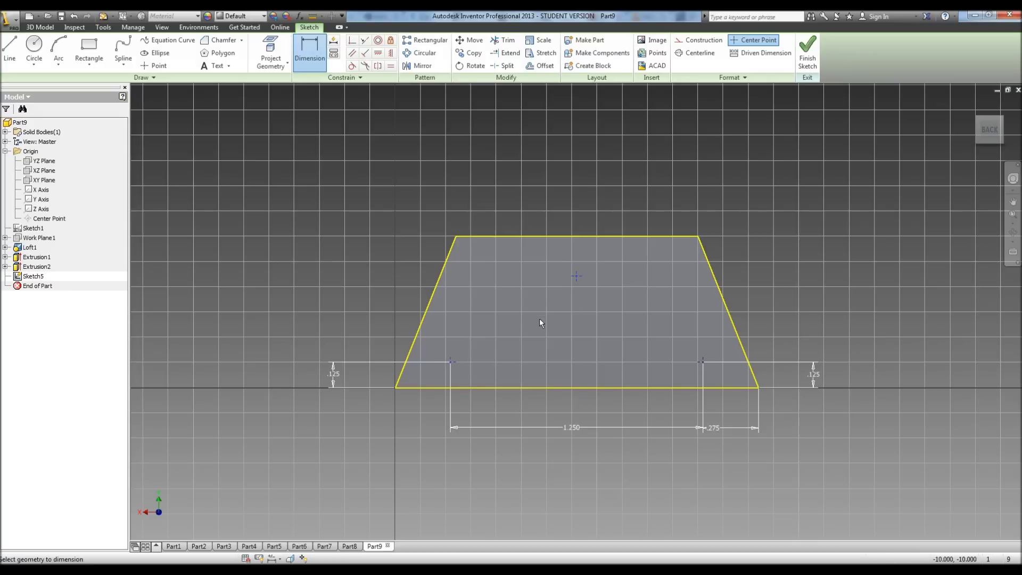
Step: Constrain the top point .625 across from the lower-left point and .625 above the bottom edge
left_click(451, 362)
left_click(576, 277)
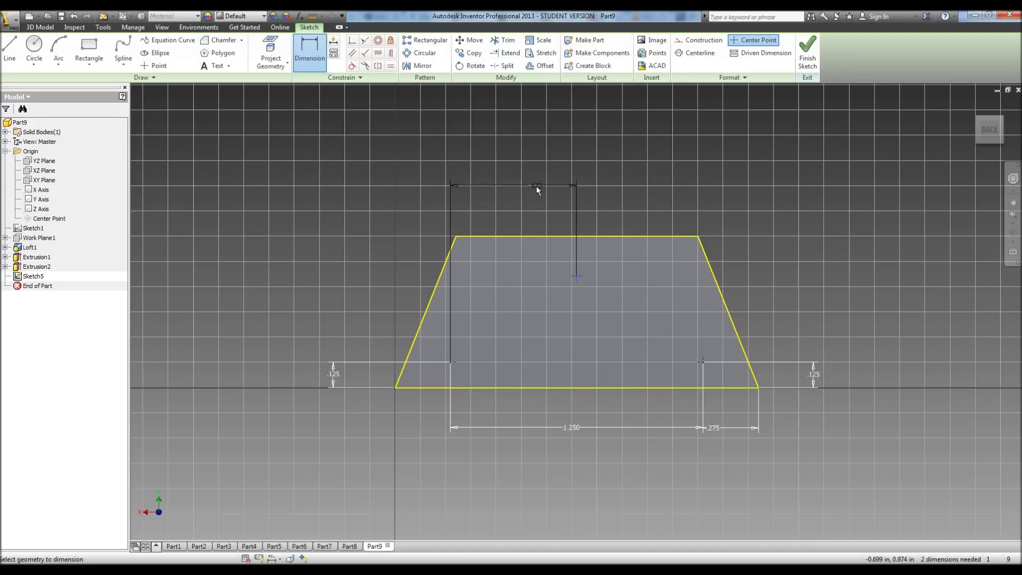
left_click(529, 176)
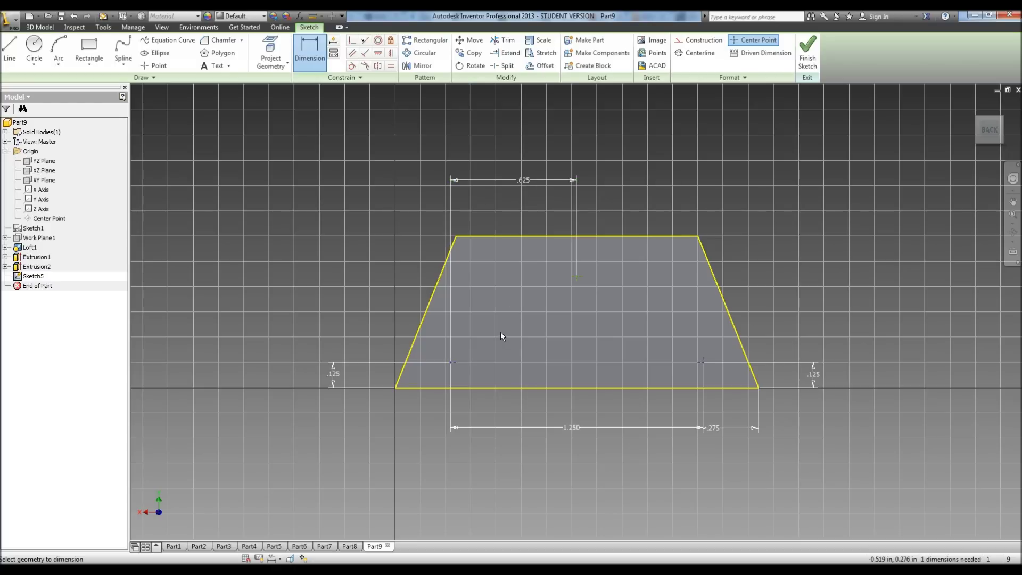
left_click(577, 388)
left_click(577, 276)
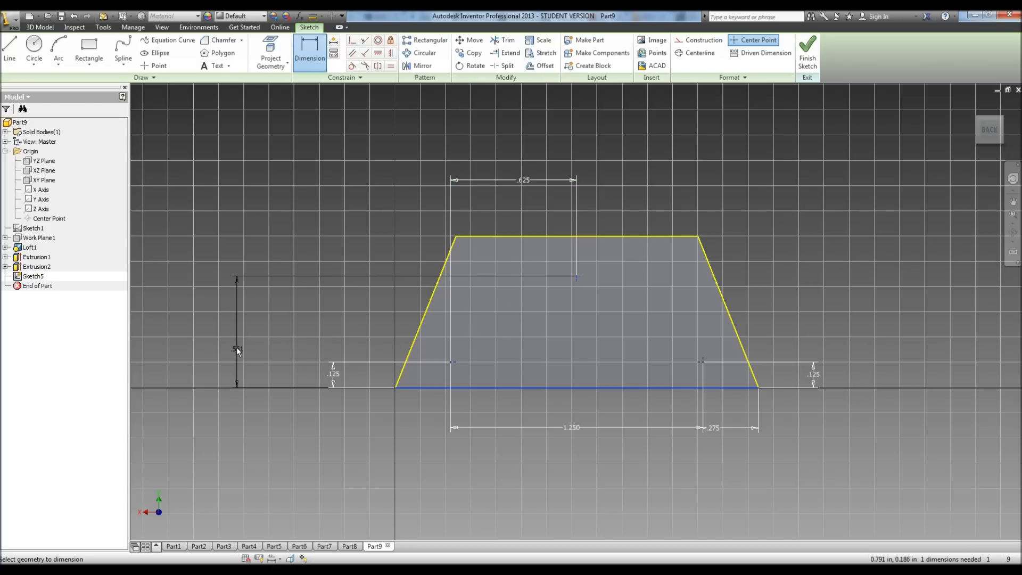
left_click(239, 346)
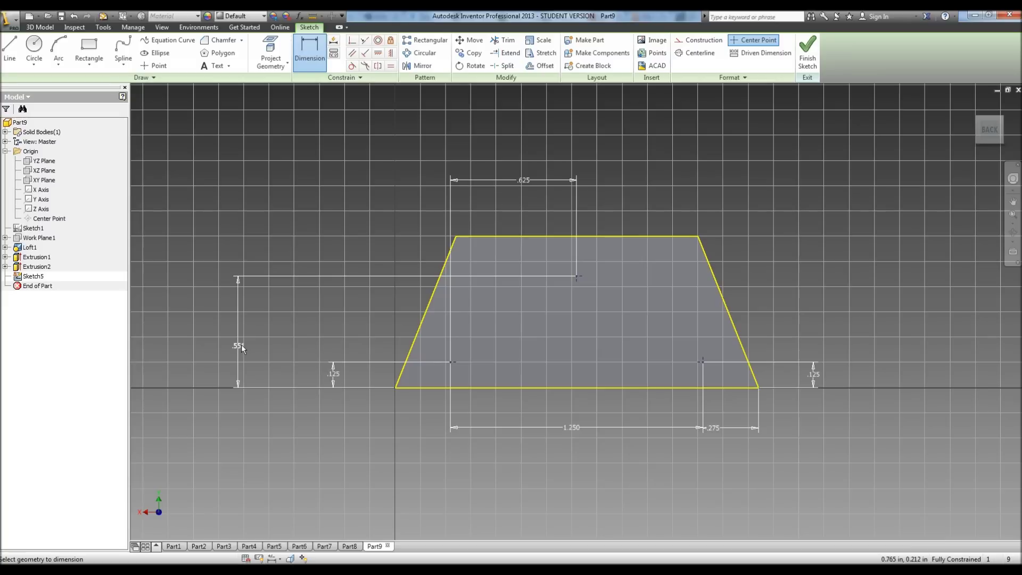
double_click(241, 345)
type(".625")
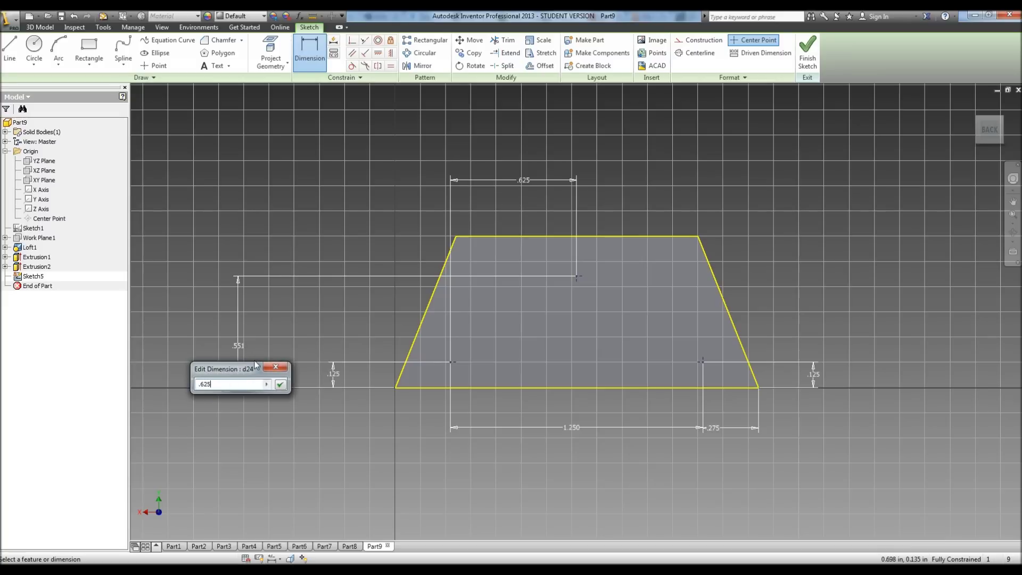
key("Return")
left_click(46, 58)
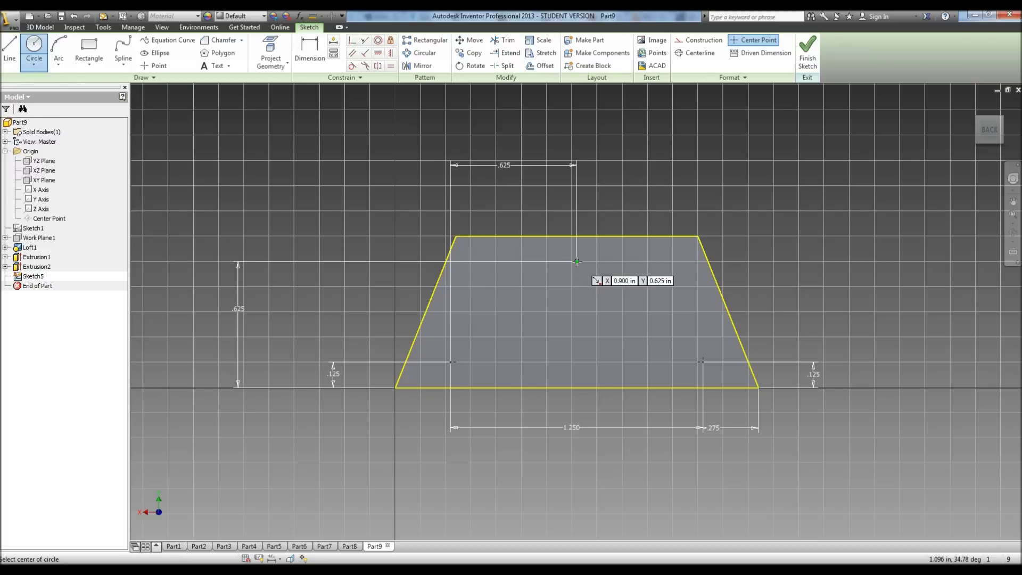
Step: Draw .125-diameter circles centred on the top, lower-left and lower-right points, then finish the sketch
left_click(576, 261)
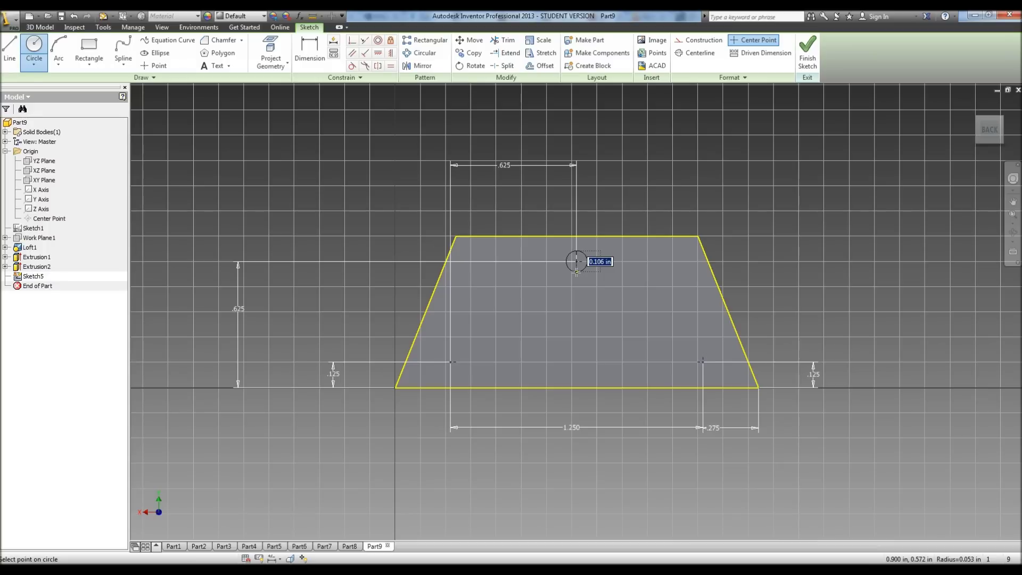
type(".125")
key("Return")
left_click(451, 364)
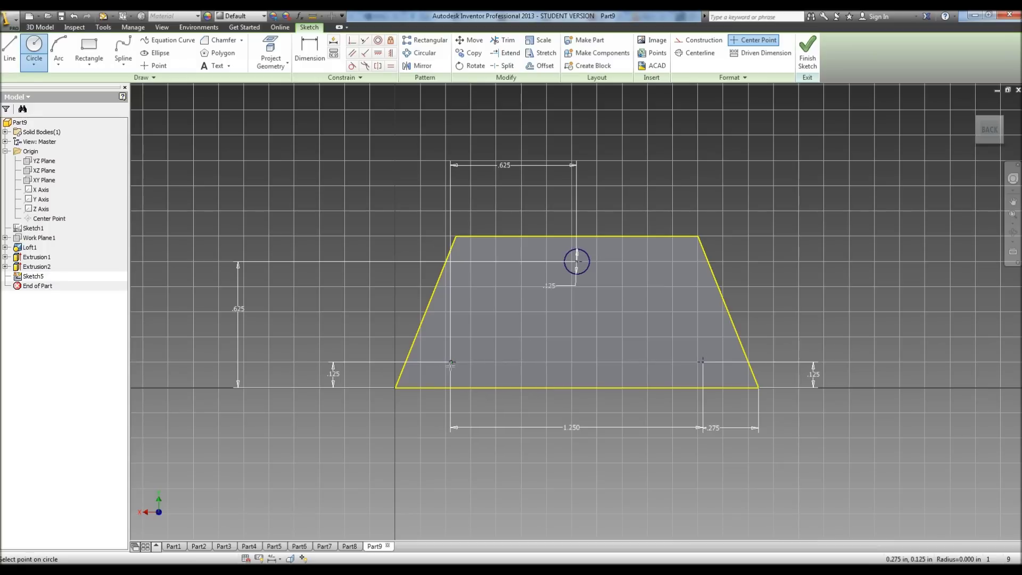
type(".125")
key("Return")
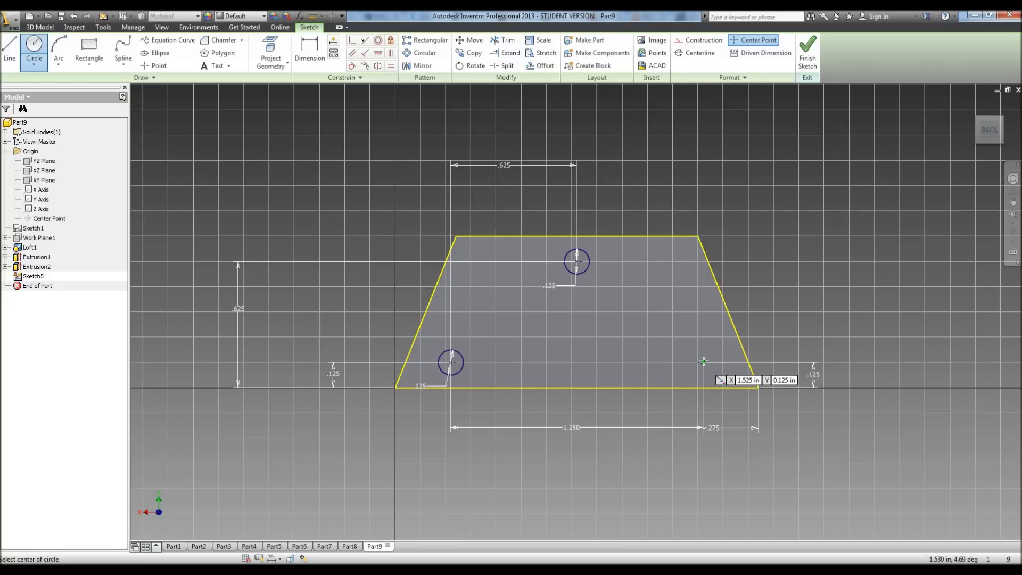
left_click(702, 362)
type(".125")
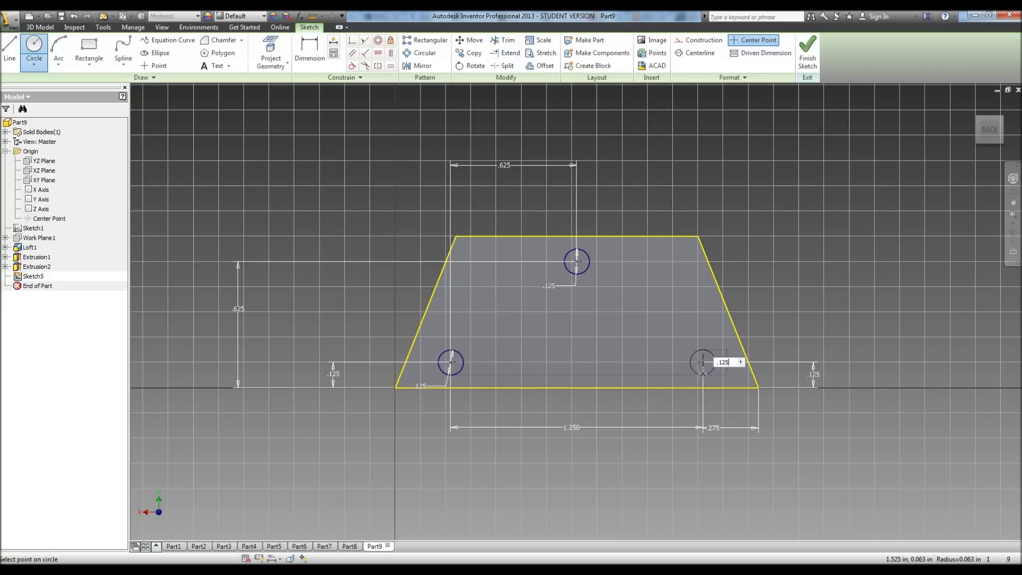
key("Return")
left_click(808, 54)
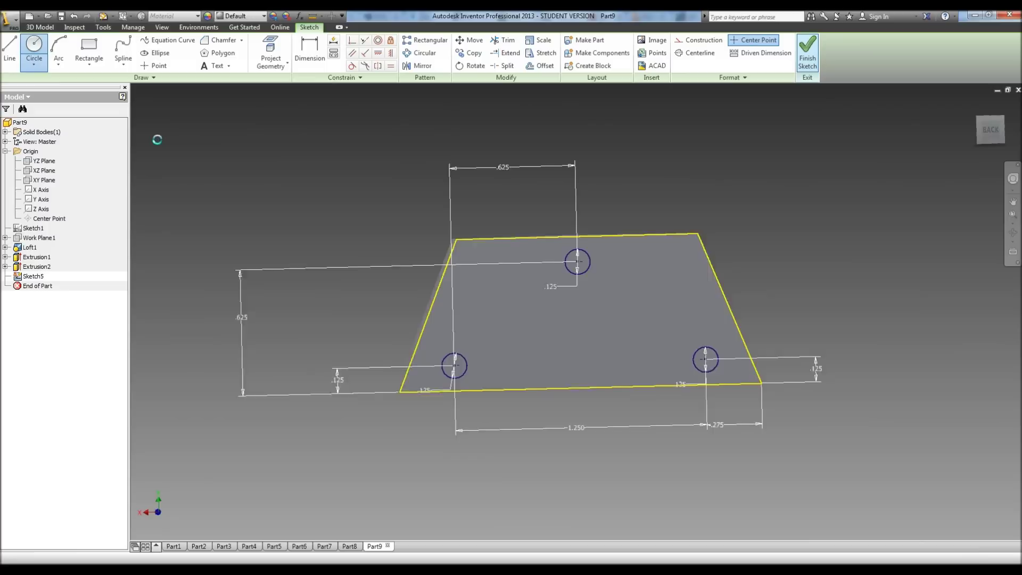
Step: Extrude all three sketched circles .125 to form the round pegs
left_click(87, 48)
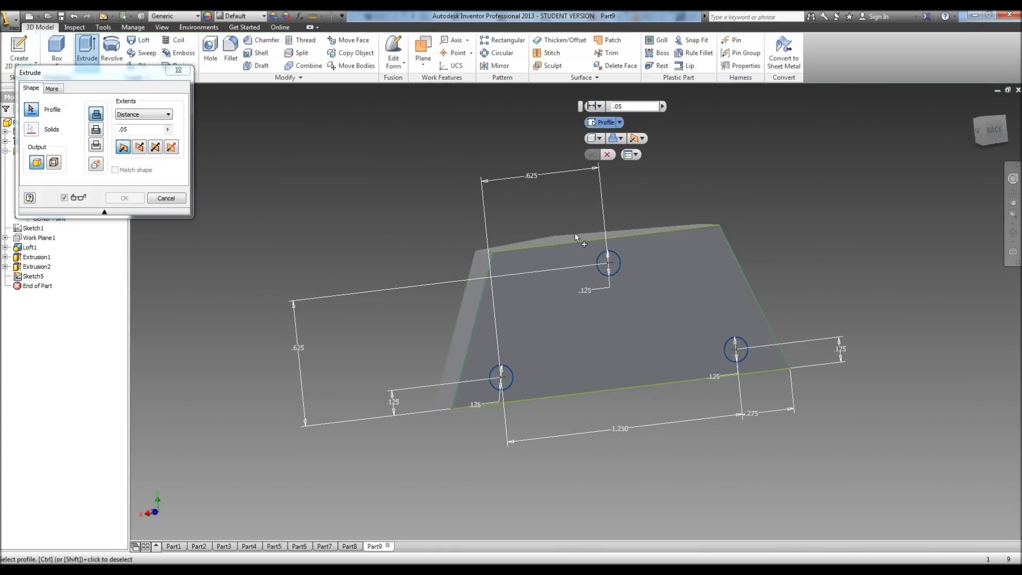
left_click(608, 261)
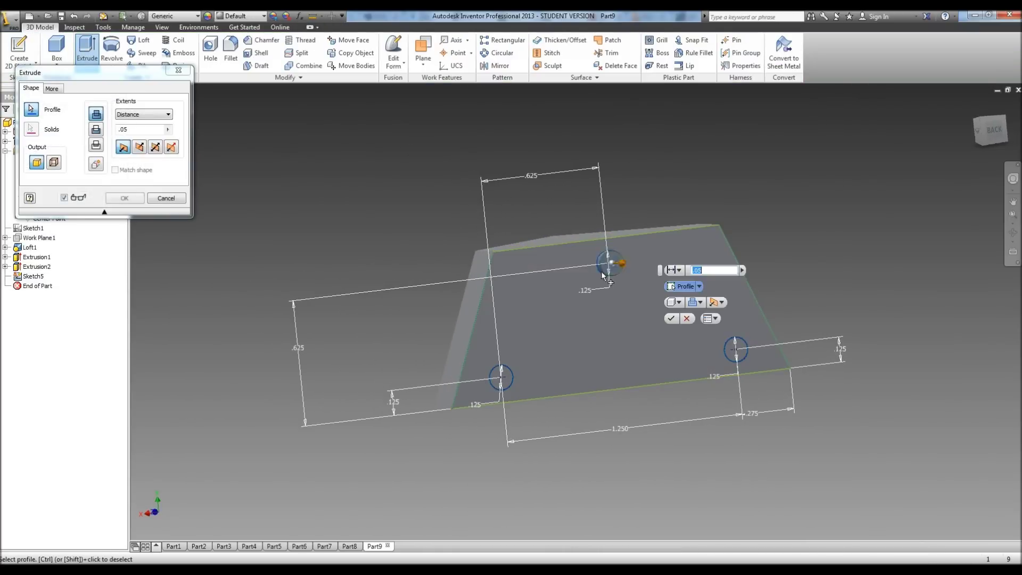
left_click(501, 379)
left_click(735, 350)
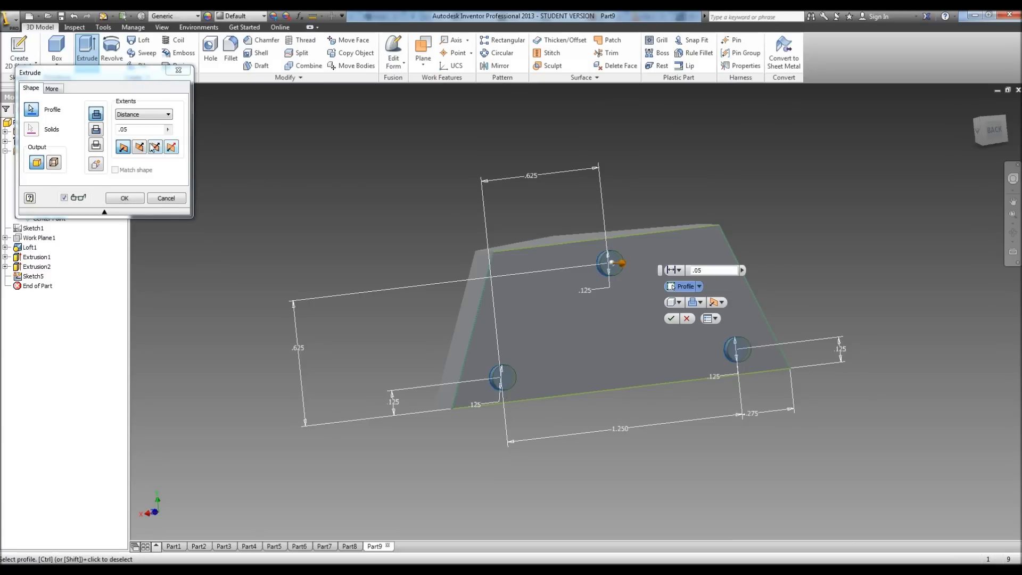
type(".12")
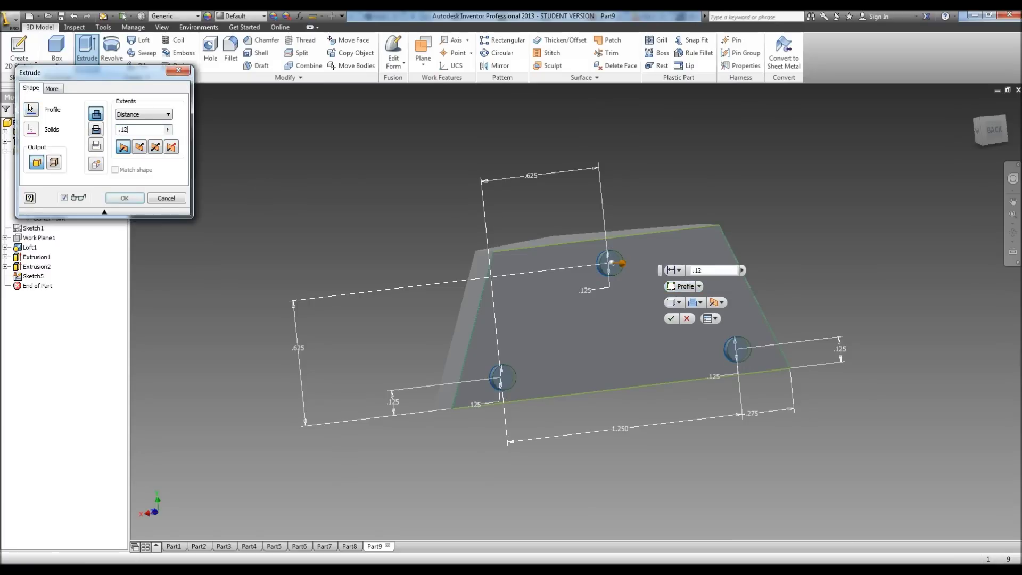
type("5")
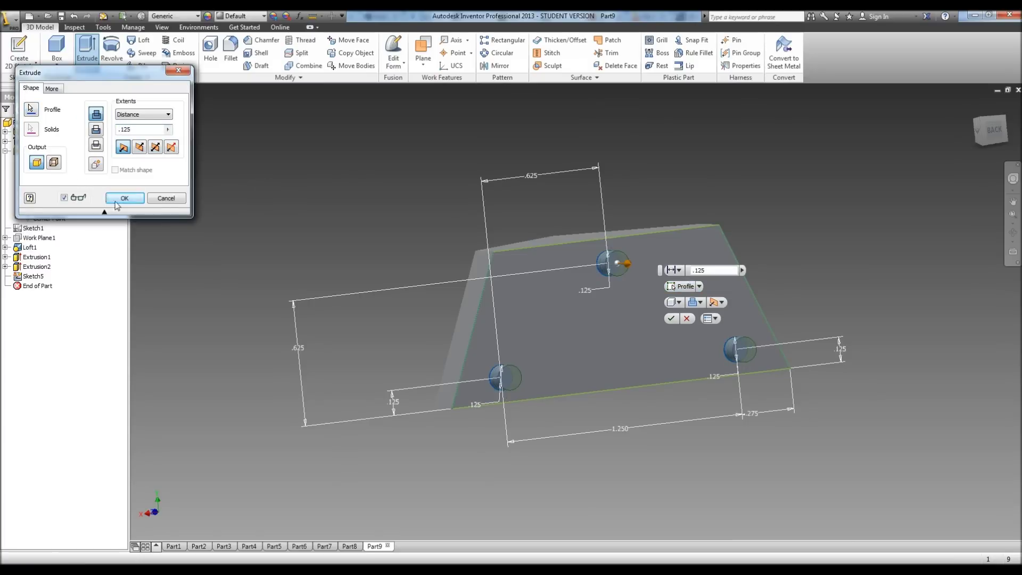
left_click(116, 201)
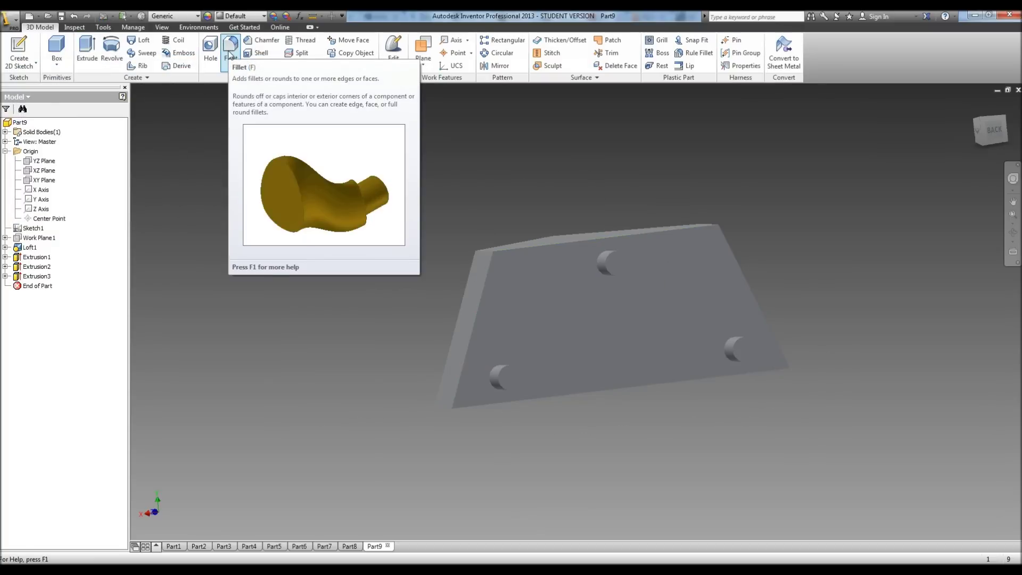
Step: Chamfer the lower-left peg's end with distance .01 at 45 degrees
left_click(264, 41)
left_click(145, 144)
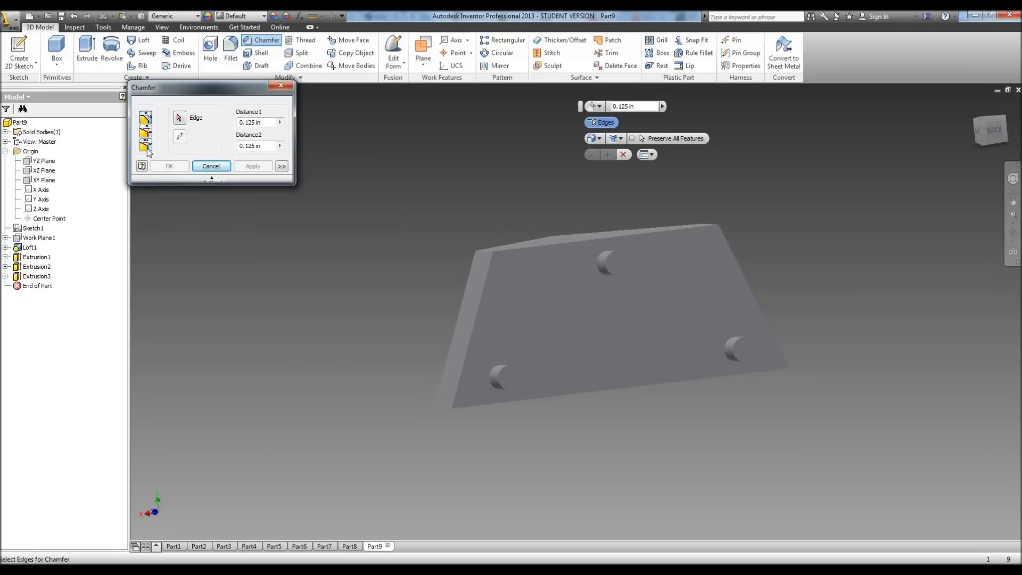
left_click(145, 131)
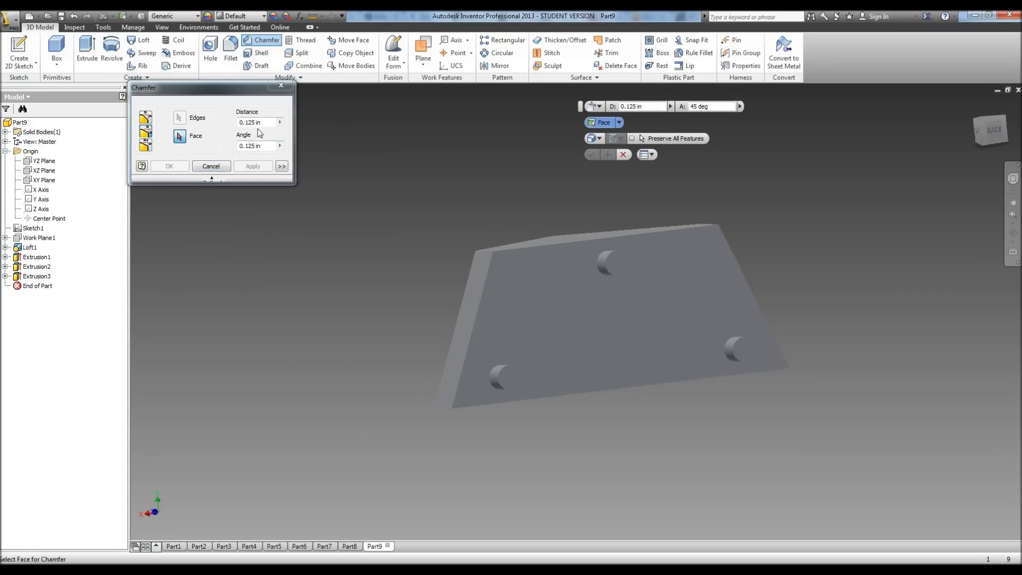
left_click_drag(262, 146, 235, 145)
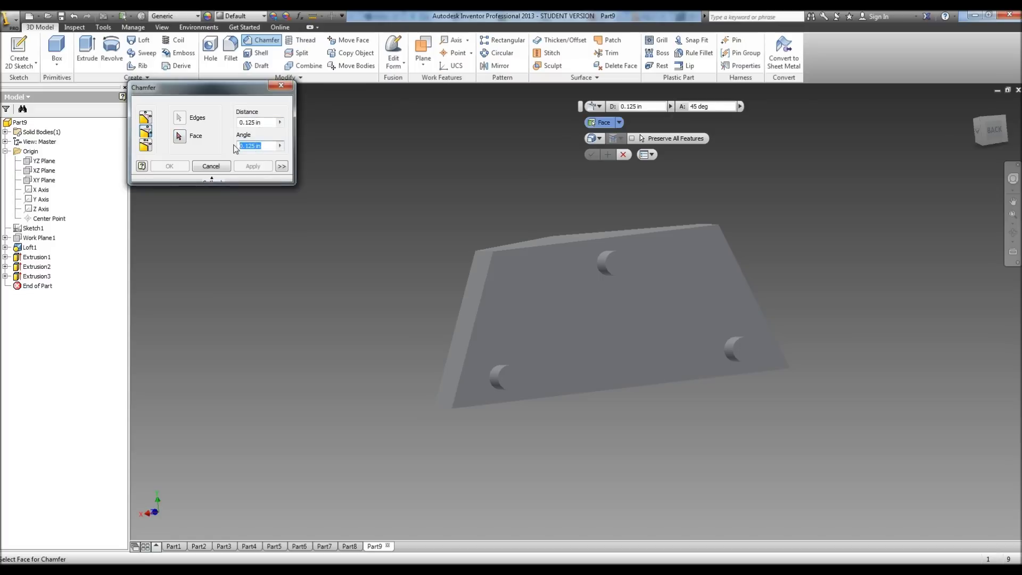
type("45")
left_click_drag(269, 122, 212, 124)
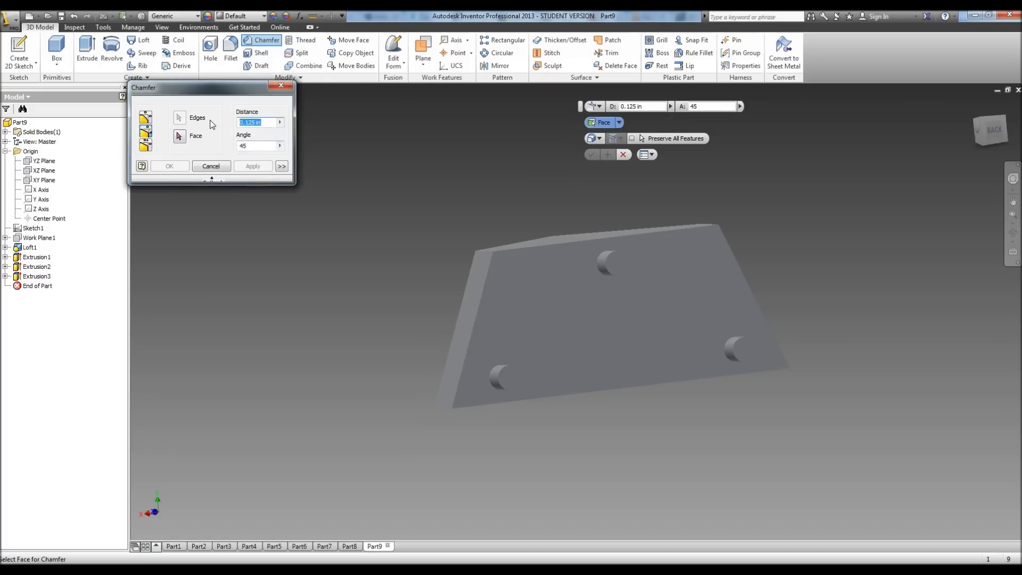
type(".01")
left_click(515, 387)
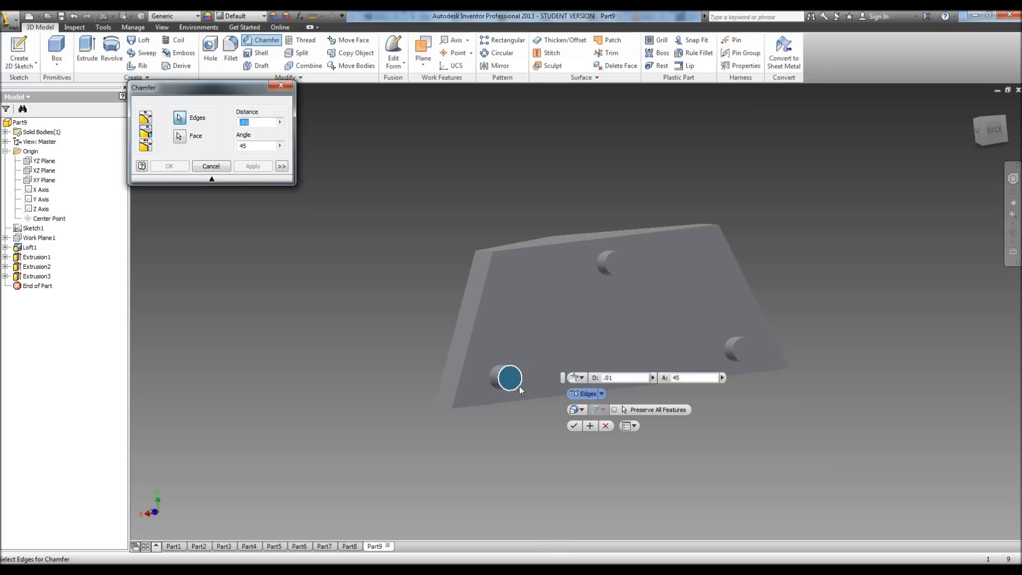
left_click(573, 425)
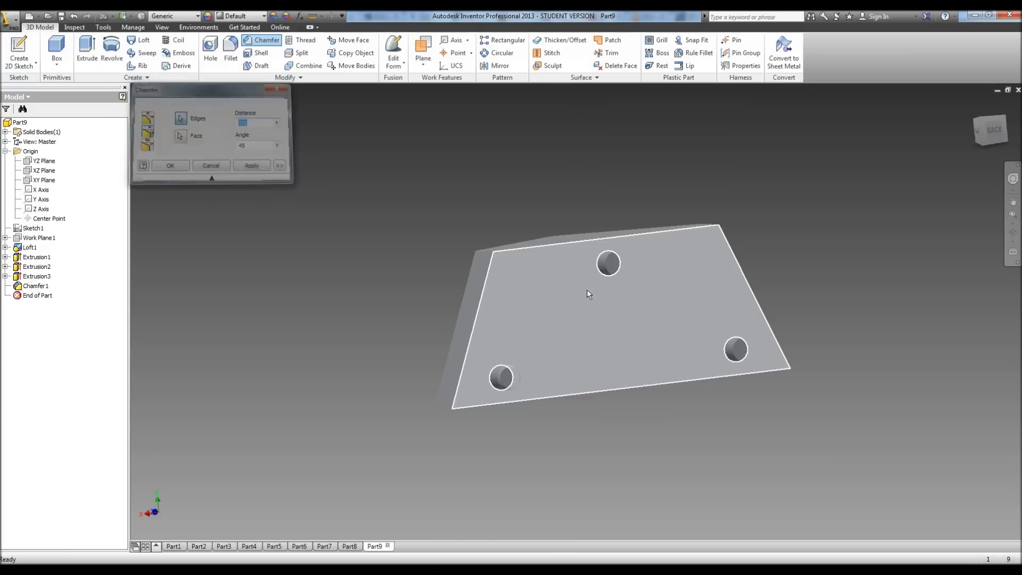
Step: Apply the same .01, 45-degree chamfer to the top and lower-right pegs
left_click(265, 40)
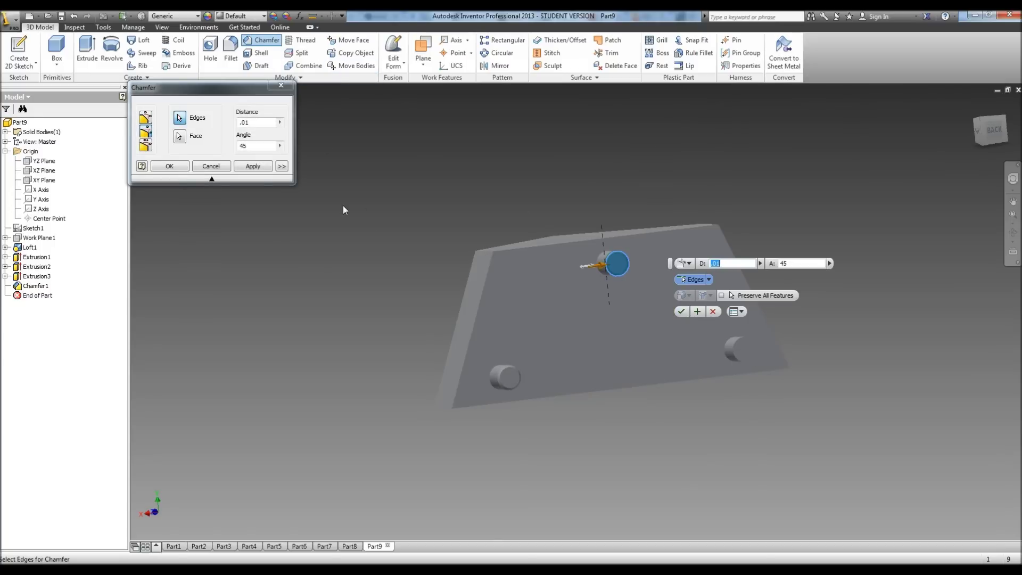
left_click(249, 167)
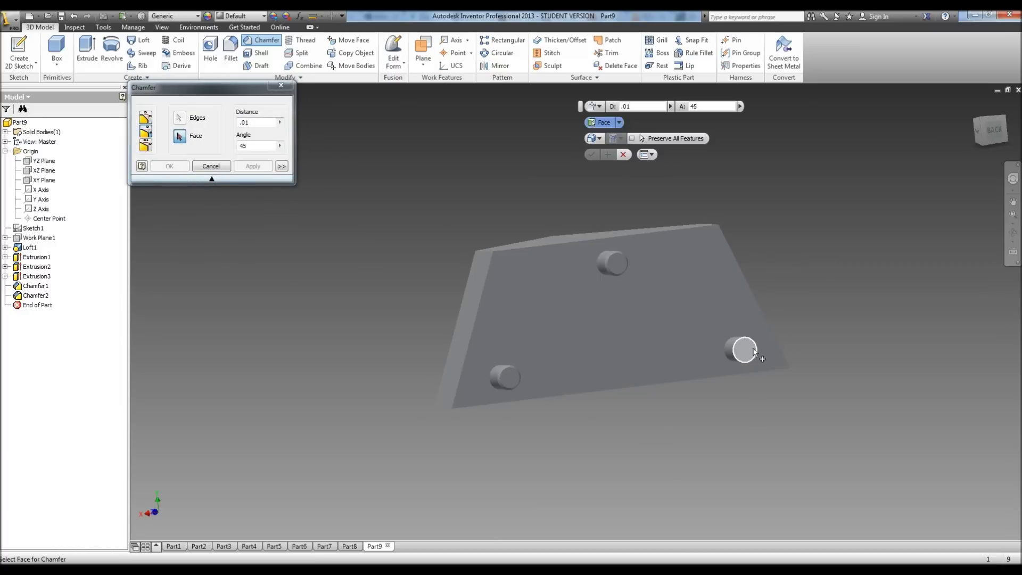
left_click(743, 358)
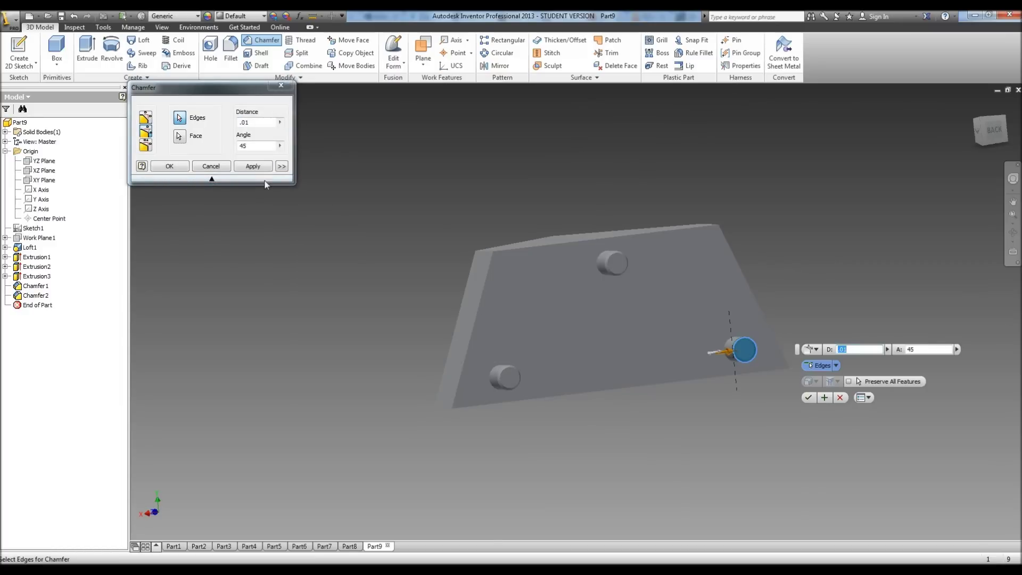
left_click(257, 167)
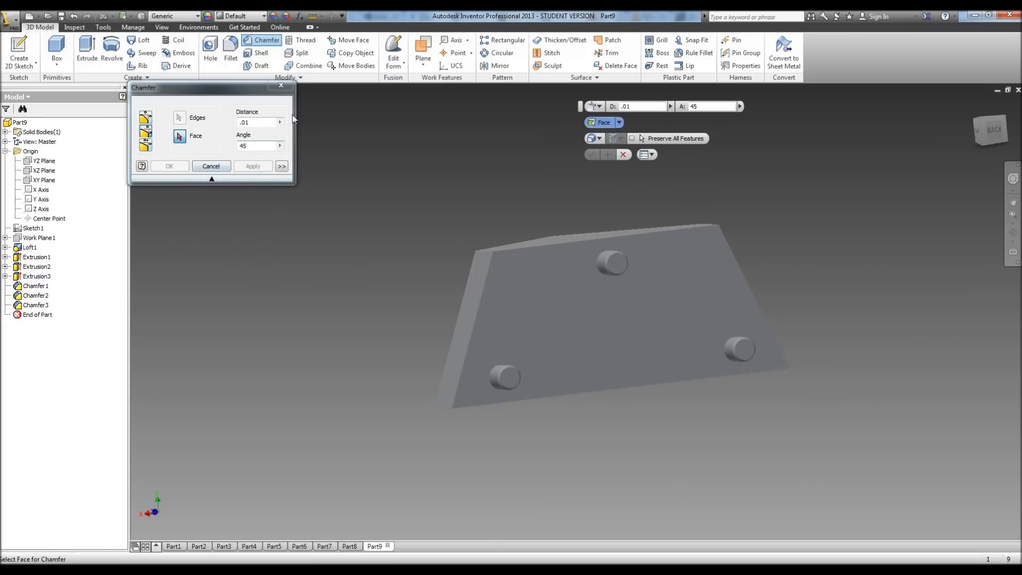
left_click(281, 86)
Step: Orbit the part to bring the large face opposite the pegs into view
left_click(1013, 232)
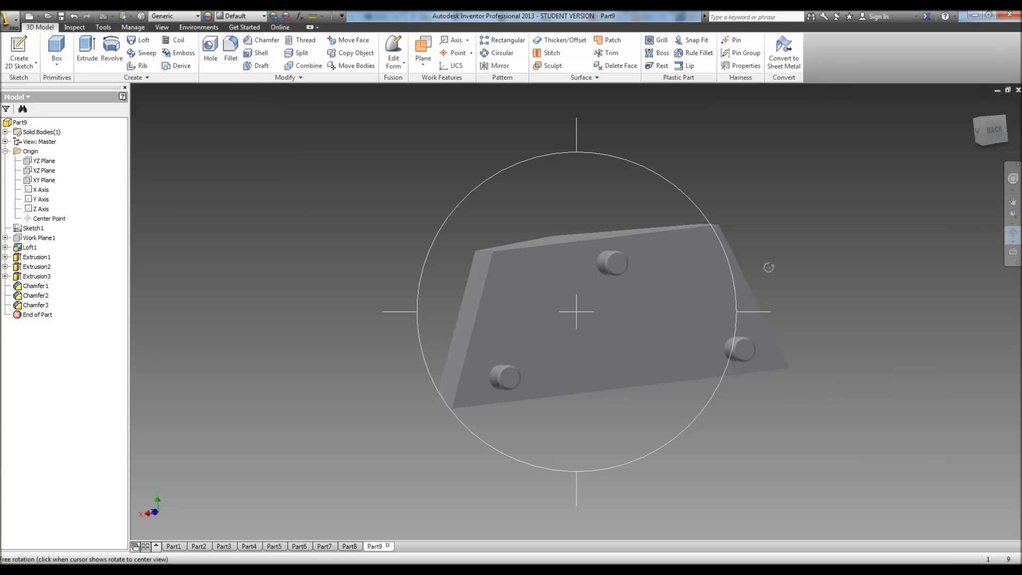
left_click_drag(769, 267, 548, 240)
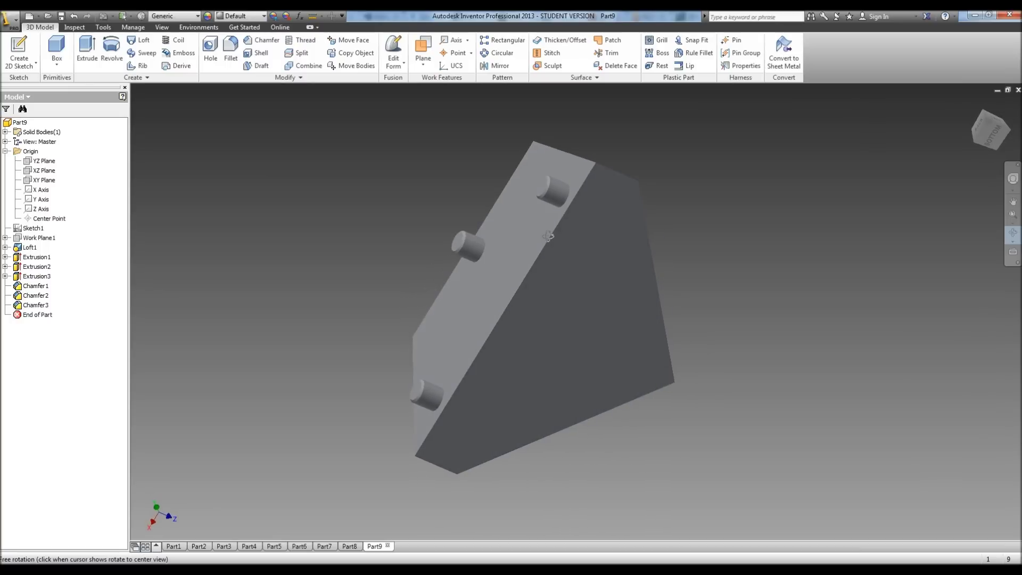
right_click(315, 112)
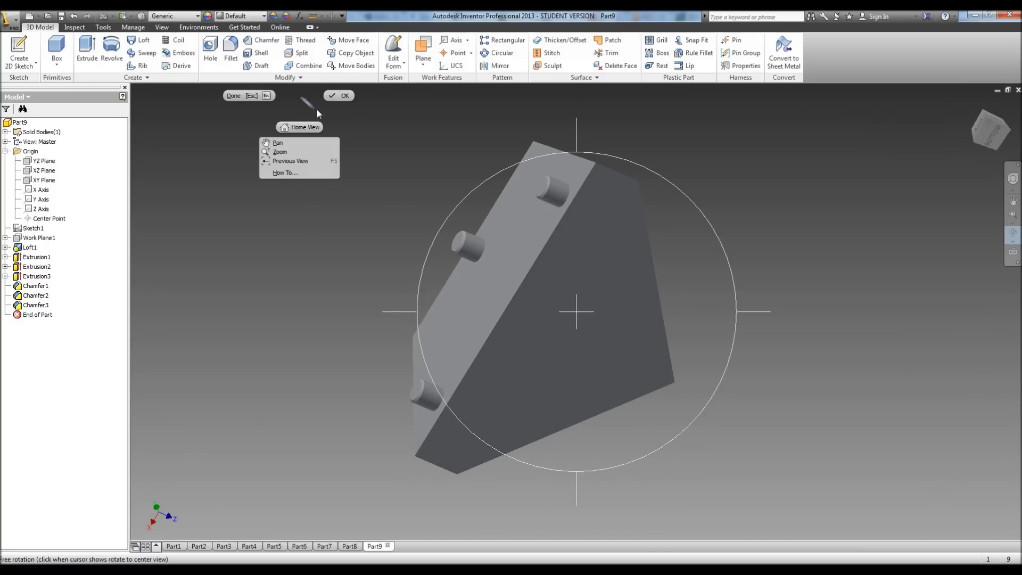
left_click(325, 100)
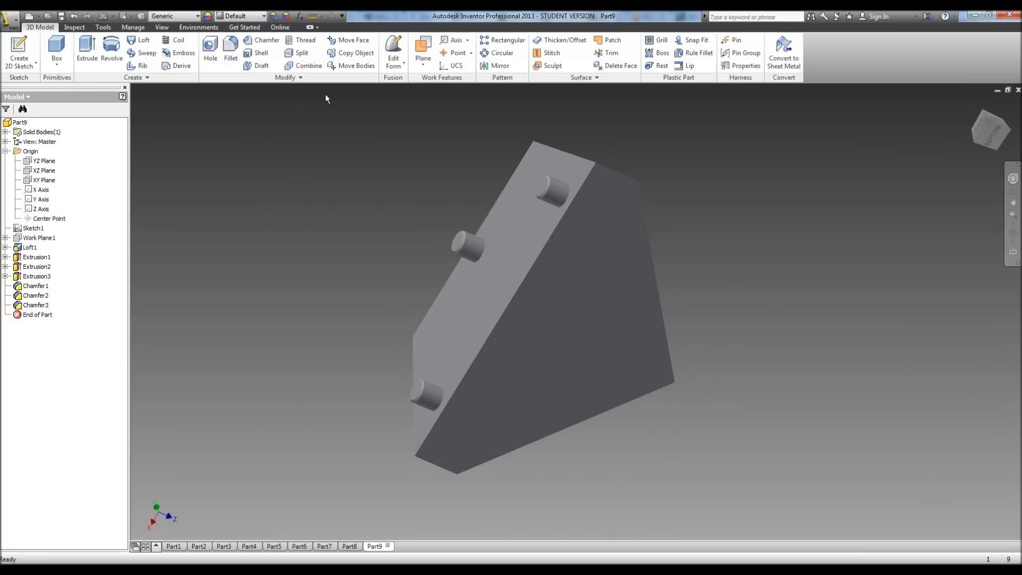
left_click(258, 53)
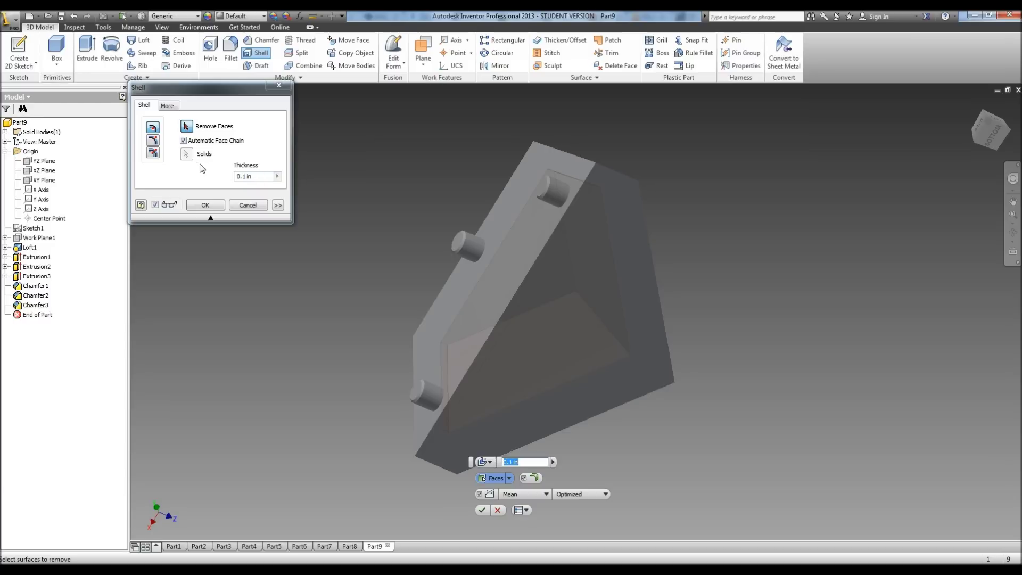
Step: Shell the part to 0.1 in walls, removing the large slanted face, then orbit to inspect
left_click(576, 315)
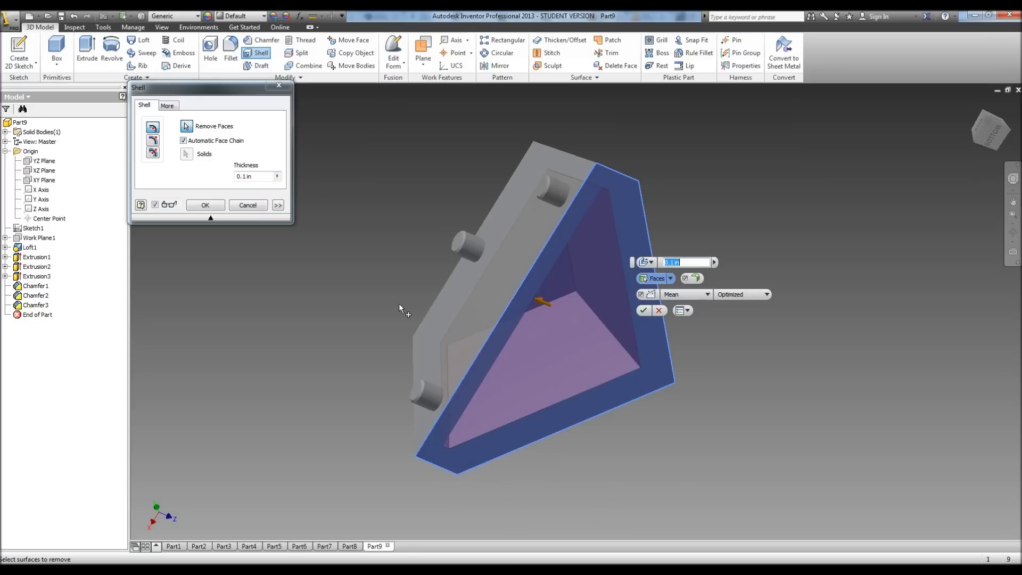
left_click(205, 205)
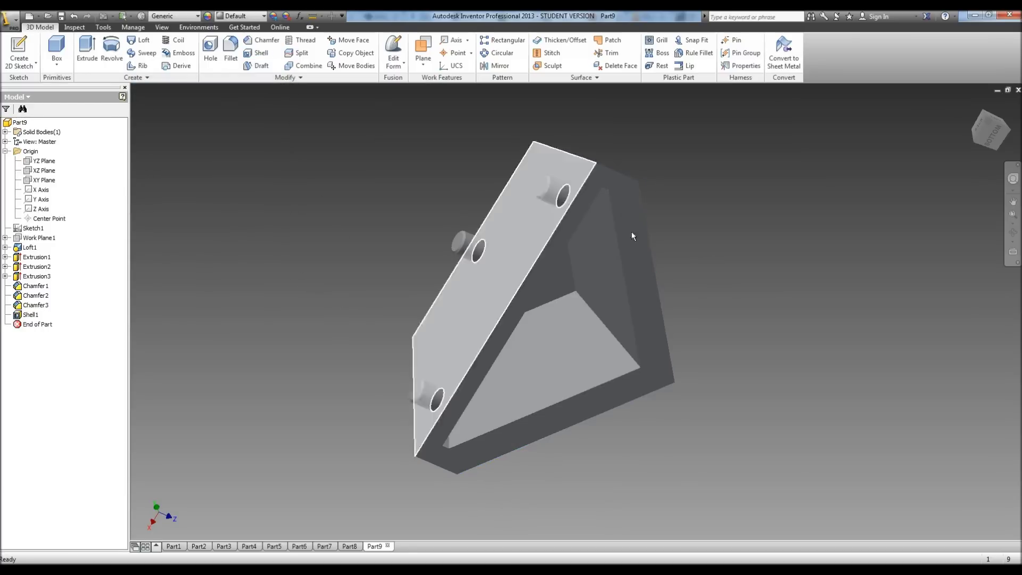
left_click(1013, 239)
left_click_drag(639, 302, 49, 376)
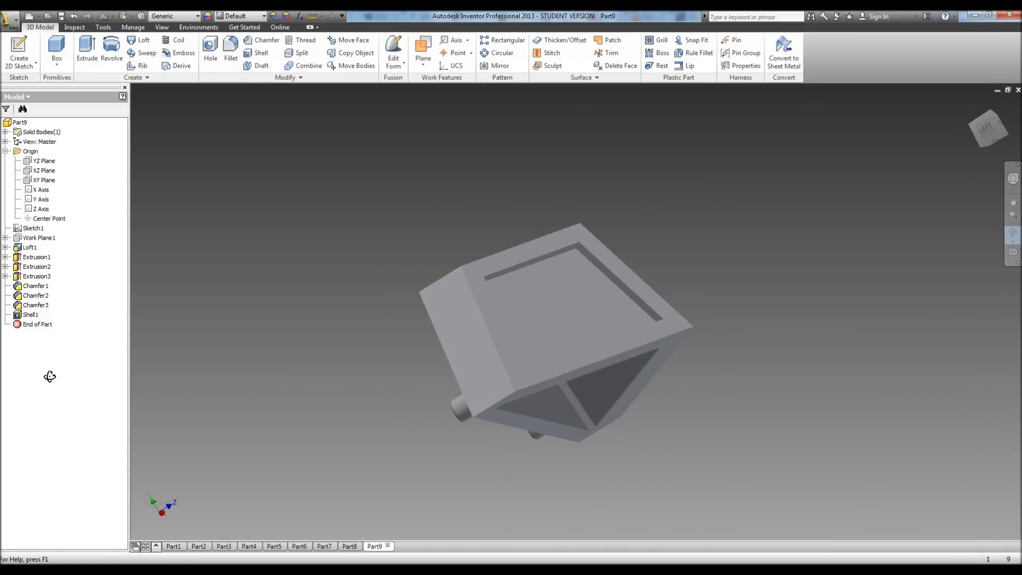
Step: Orbit the shelled part to inspect it from another side
left_click_drag(50, 376, 49, 376)
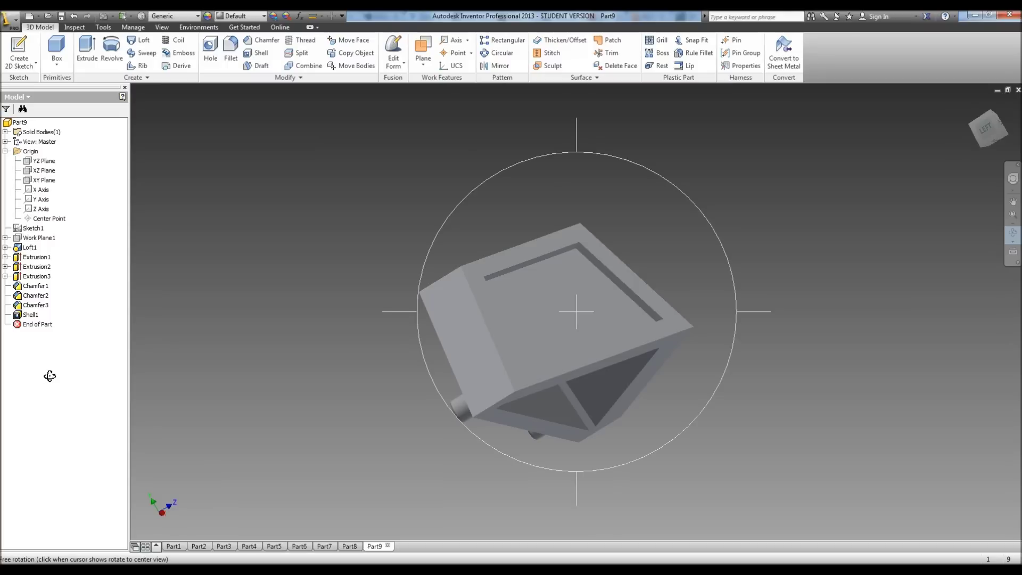